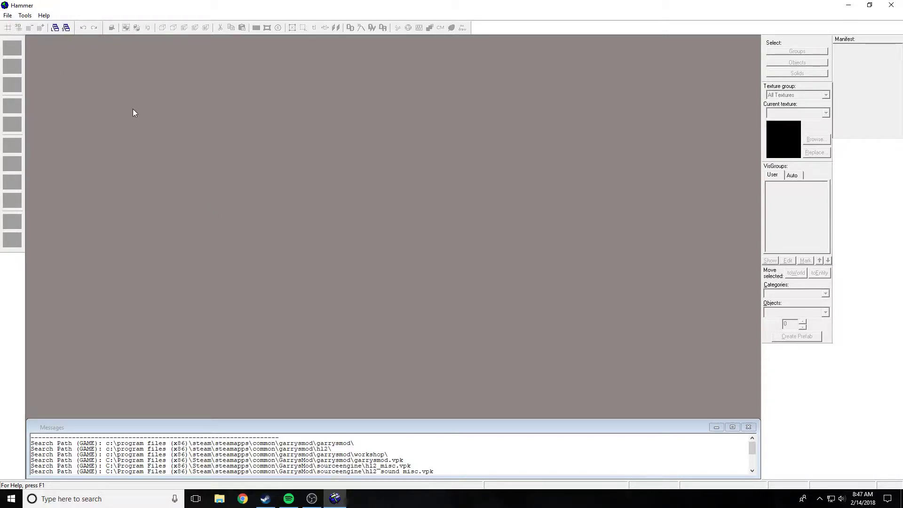
Load a map from the File menu to show the four editing viewports
{"action": "left_click", "coordinate": [7, 16]}
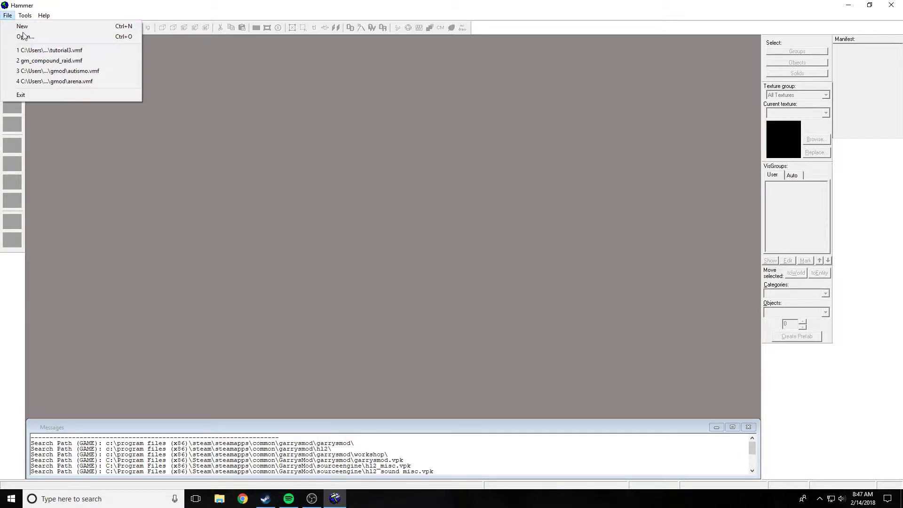
{"action": "left_click", "coordinate": [46, 26]}
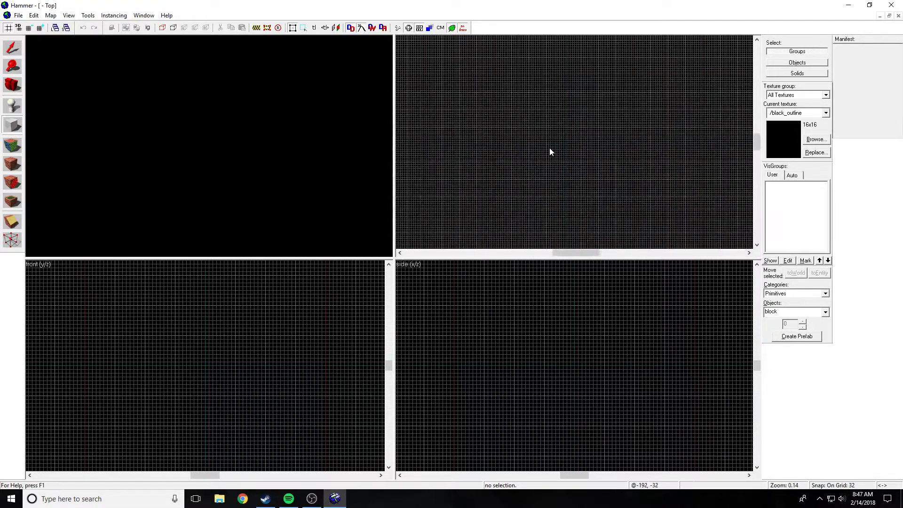
Draw a 160 by 32 block near the player start and raise it to 96 units tall
{"action": "key", "text": "z"}
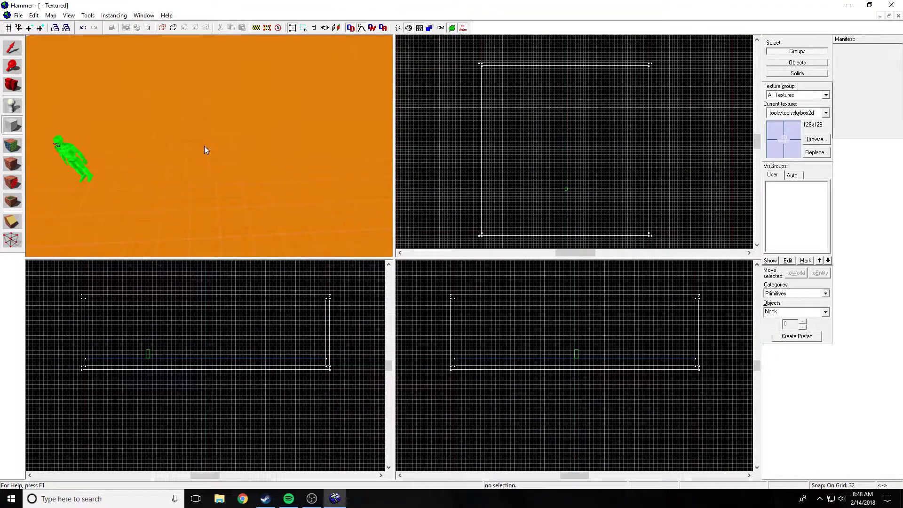
{"action": "scroll", "coordinate": [594, 138], "scroll_direction": "up", "scroll_amount": 1}
{"action": "scroll", "coordinate": [554, 174], "scroll_direction": "up", "scroll_amount": 1}
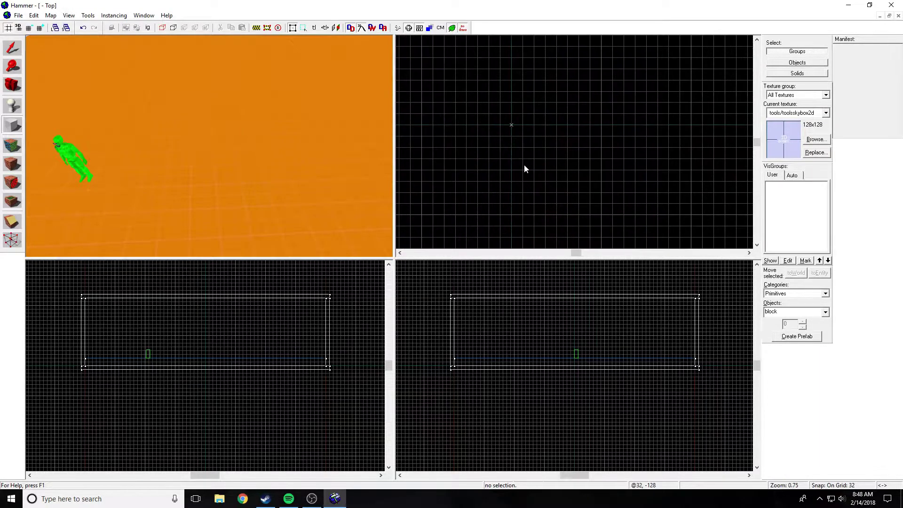
{"action": "left_click_drag", "start_coordinate": [509, 155], "coordinate": [570, 173]}
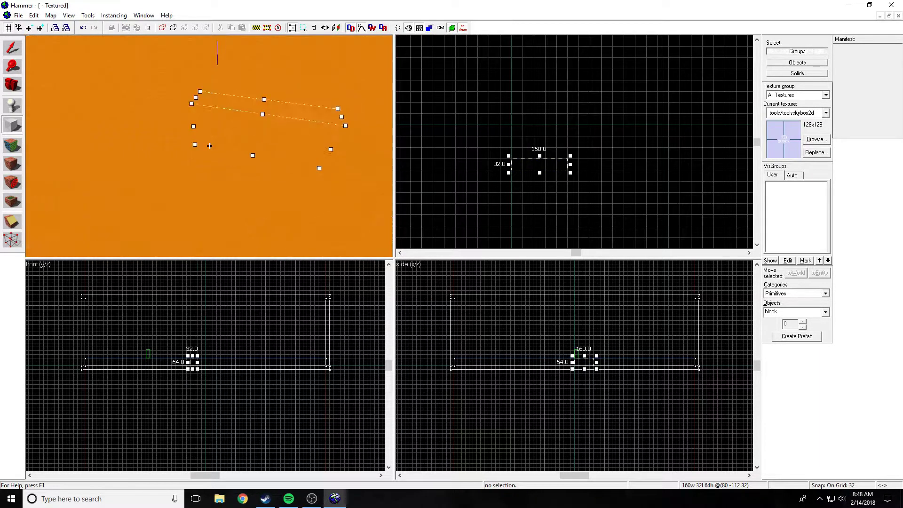
{"action": "scroll", "coordinate": [572, 347], "scroll_direction": "up", "scroll_amount": 1}
{"action": "scroll", "coordinate": [593, 367], "scroll_direction": "up", "scroll_amount": 1}
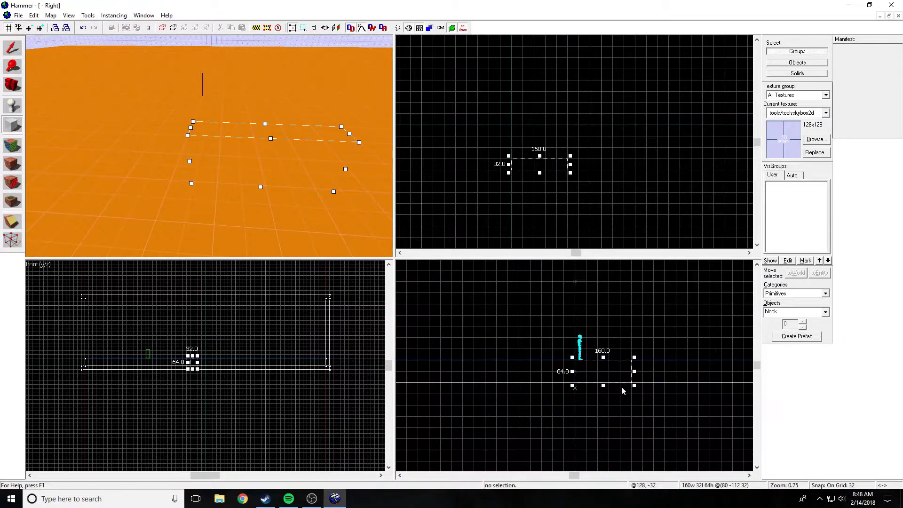
{"action": "mouse_move", "coordinate": [607, 370]}
{"action": "left_mouse_down"}
{"action": "mouse_move", "coordinate": [657, 355]}
{"action": "mouse_move", "coordinate": [647, 327]}
{"action": "left_mouse_up"}
{"action": "left_click", "coordinate": [817, 140]}
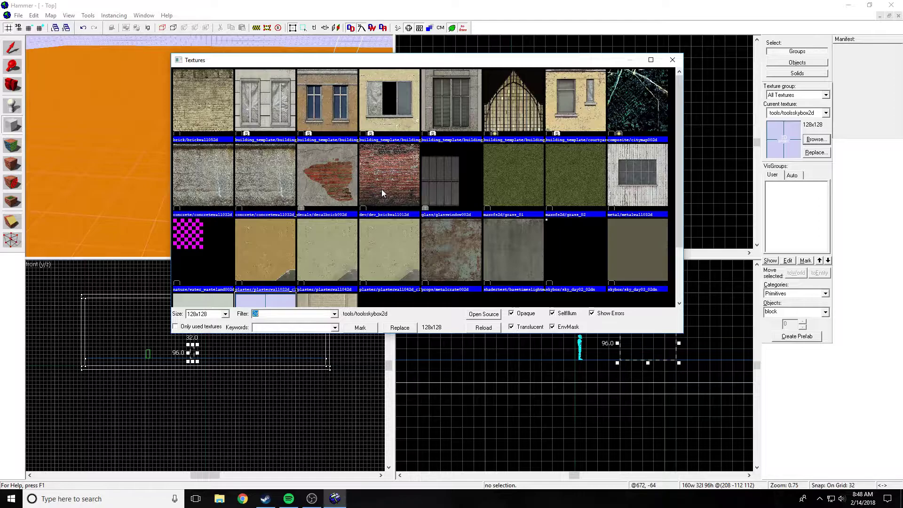
{"action": "type", "text": "dev"}
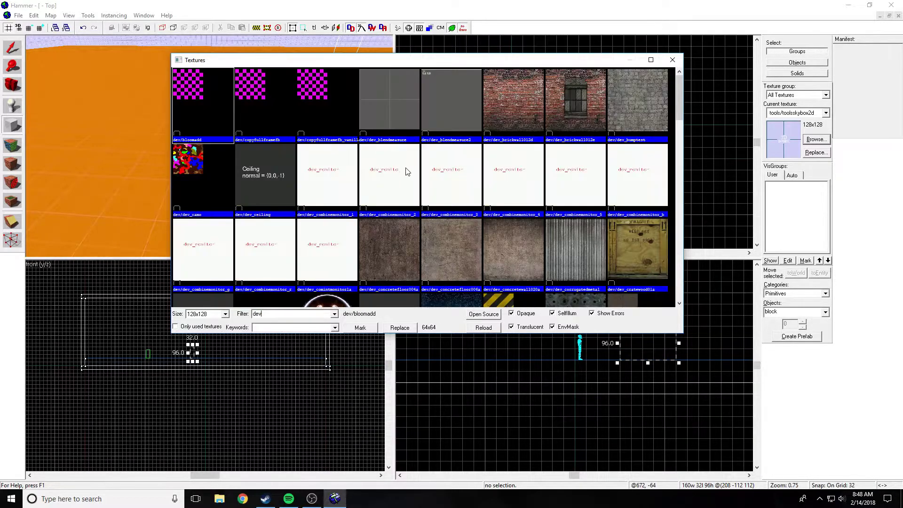
{"action": "scroll", "coordinate": [407, 169], "scroll_direction": "down", "scroll_amount": 5}
{"action": "scroll", "coordinate": [398, 169], "scroll_direction": "down", "scroll_amount": 5}
Apply the dev_measuregeneric texture and create the solid block
{"action": "double_click", "coordinate": [382, 126]}
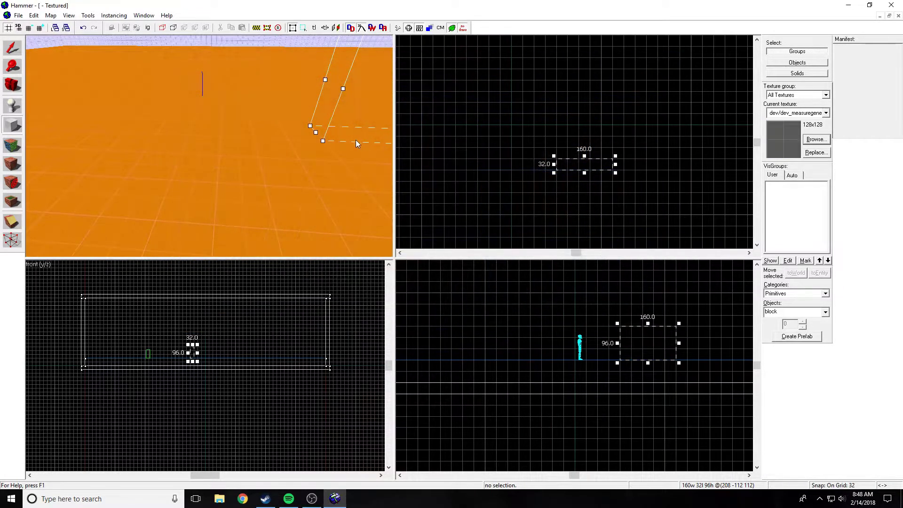
{"action": "key", "text": "Return"}
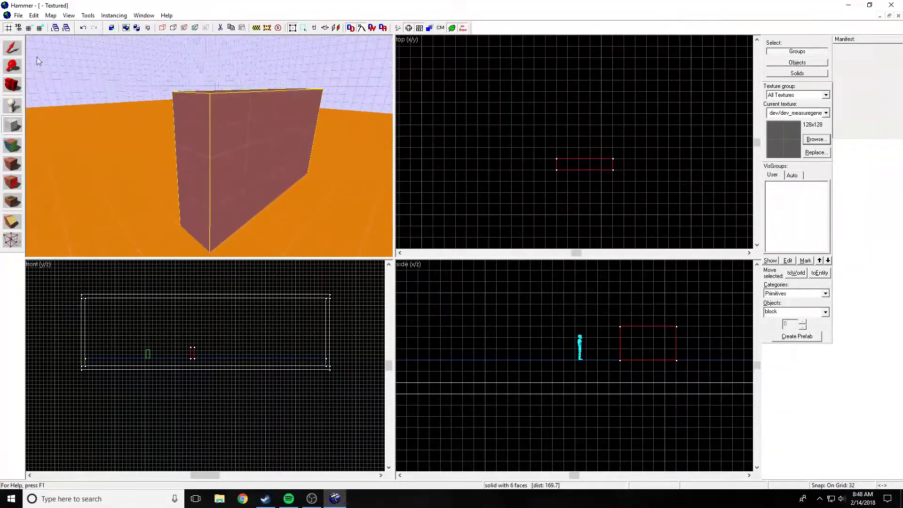
{"action": "left_click", "coordinate": [11, 47]}
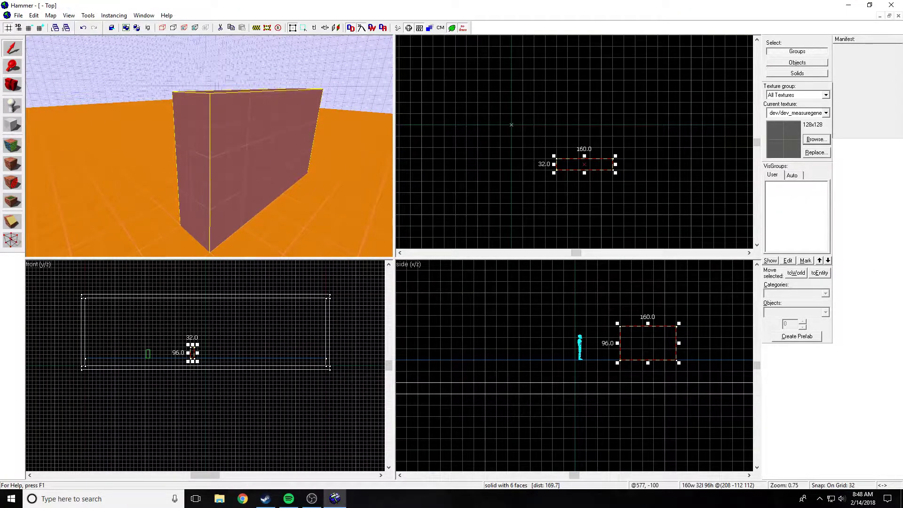
Tie the block to a func_door entity named 'door'
{"action": "key", "text": "ctrl+t"}
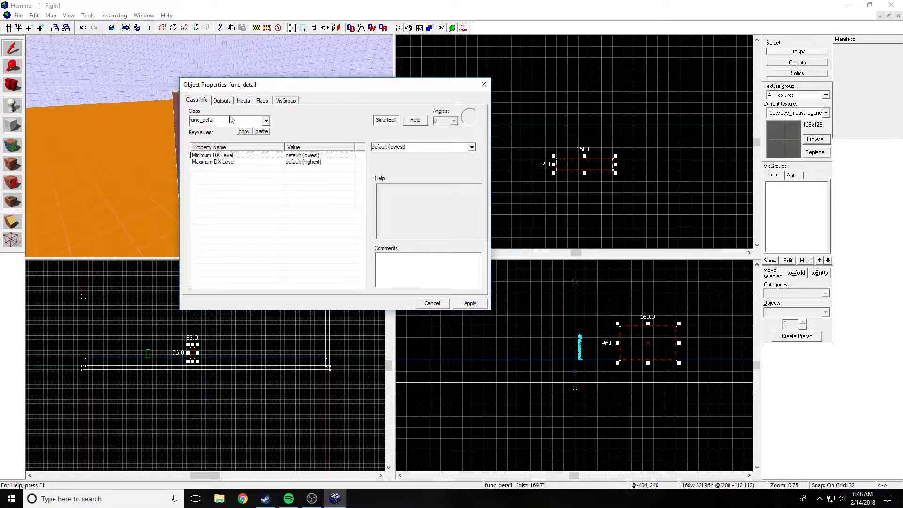
{"action": "double_click", "coordinate": [228, 120]}
{"action": "type", "text": "func_door"}
{"action": "key", "text": "Return"}
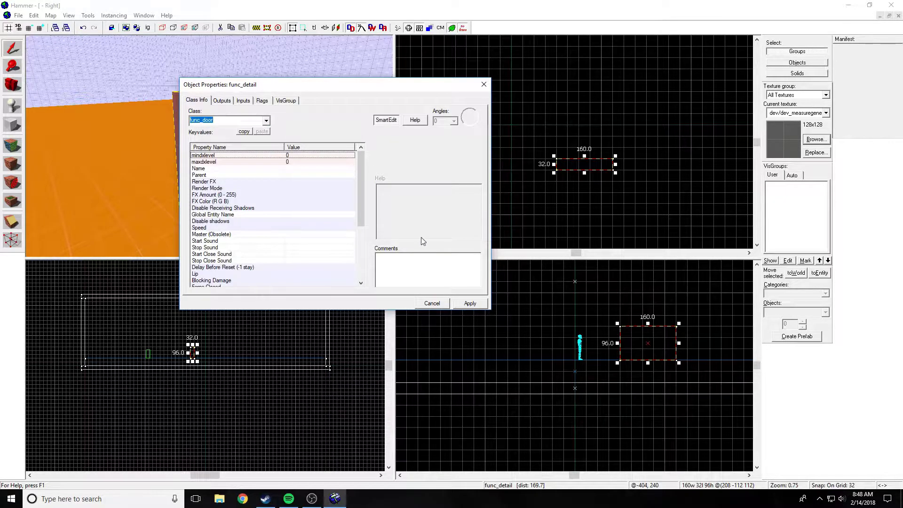
{"action": "left_click", "coordinate": [465, 305]}
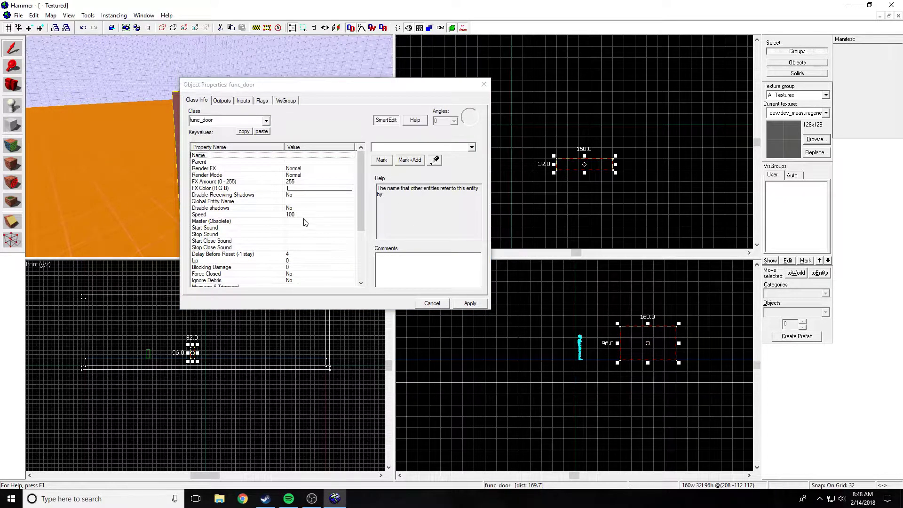
{"action": "left_click", "coordinate": [407, 148]}
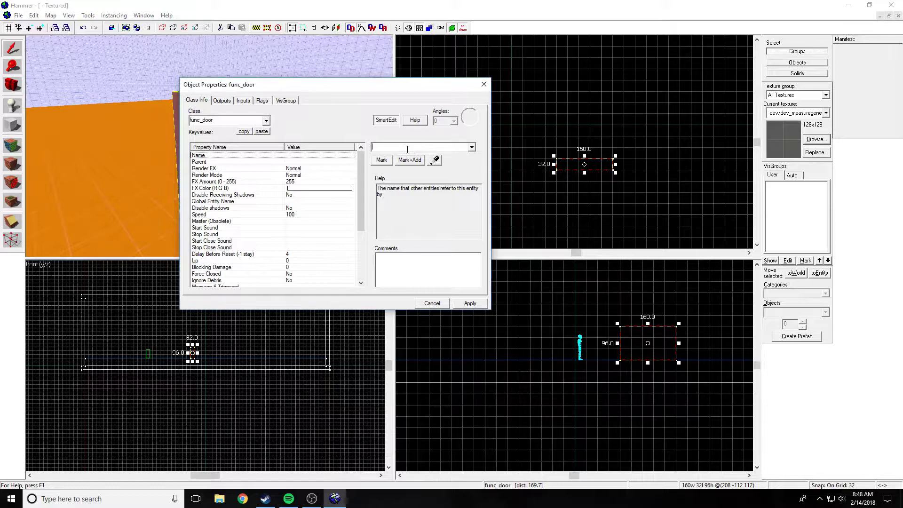
{"action": "type", "text": "door"}
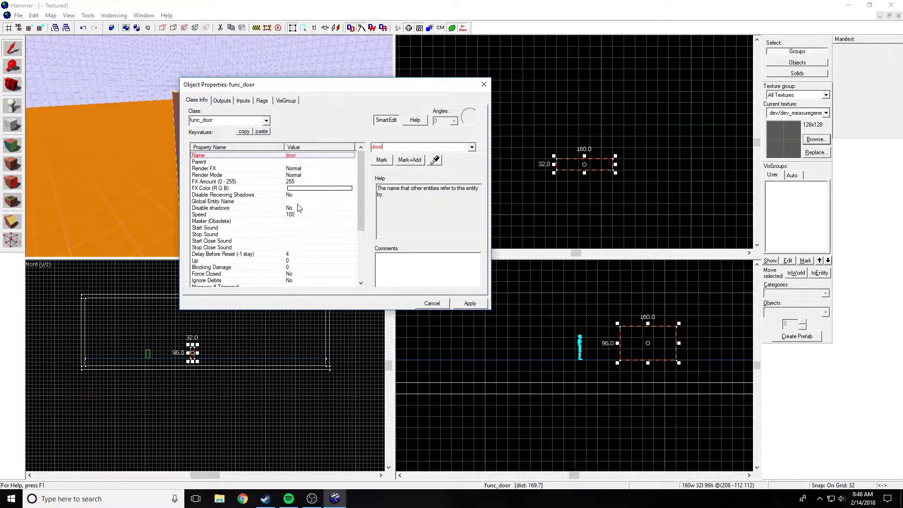
{"action": "scroll", "coordinate": [297, 207], "scroll_direction": "down", "scroll_amount": 2}
{"action": "scroll", "coordinate": [300, 220], "scroll_direction": "down", "scroll_amount": 1}
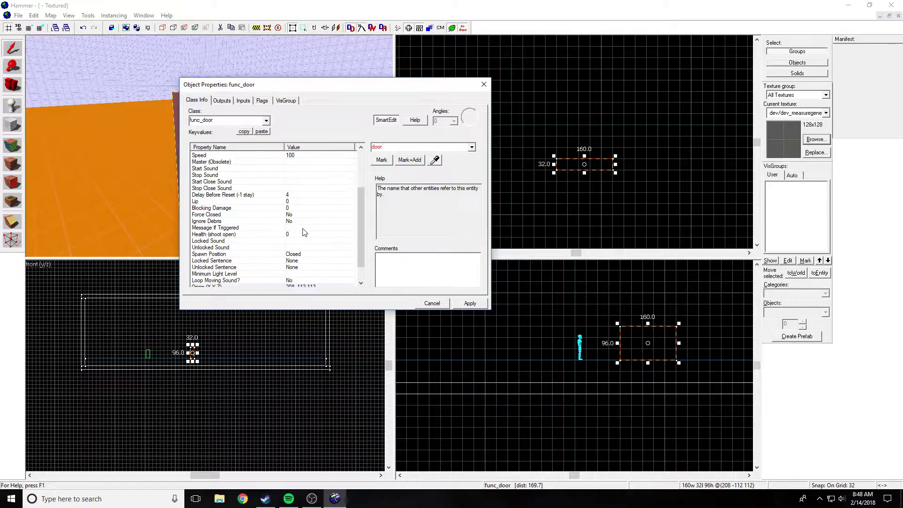
{"action": "scroll", "coordinate": [303, 240], "scroll_direction": "down", "scroll_amount": 1}
{"action": "left_click", "coordinate": [457, 304]}
{"action": "scroll", "coordinate": [268, 229], "scroll_direction": "down", "scroll_amount": 3}
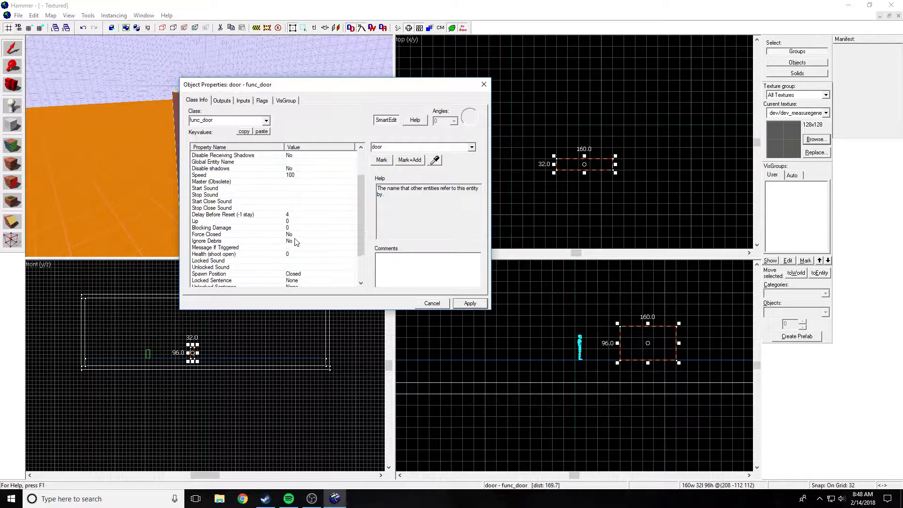
{"action": "scroll", "coordinate": [269, 229], "scroll_direction": "up", "scroll_amount": 2}
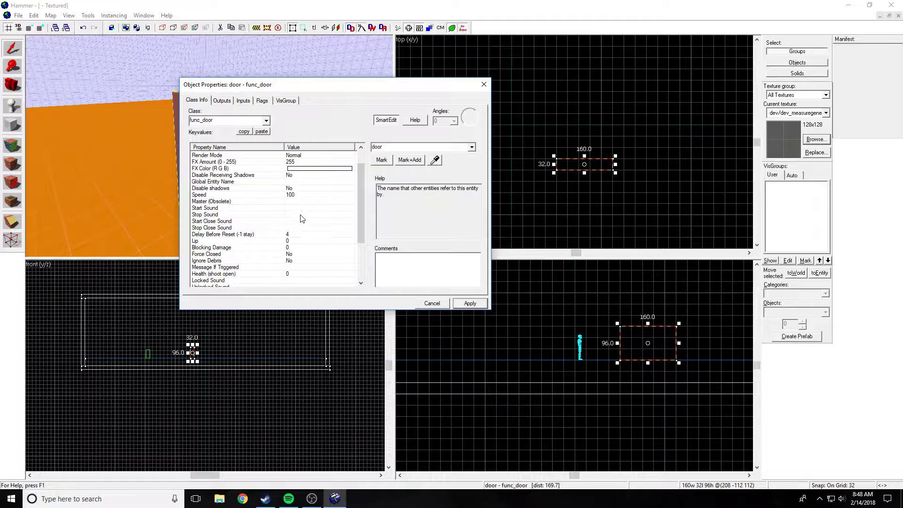
{"action": "scroll", "coordinate": [300, 219], "scroll_direction": "down", "scroll_amount": 2}
{"action": "scroll", "coordinate": [308, 249], "scroll_direction": "down", "scroll_amount": 1}
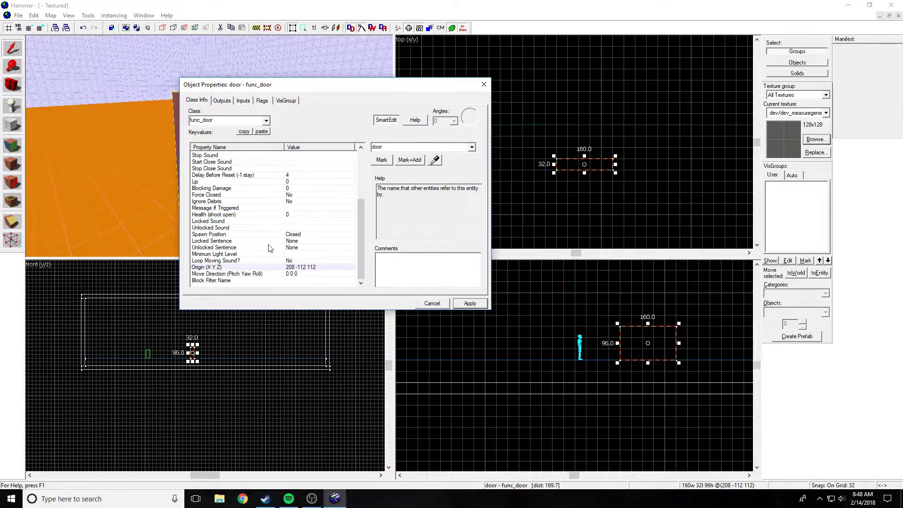
Set the door's Move Direction to Down and apply it
{"action": "left_click", "coordinate": [268, 275]}
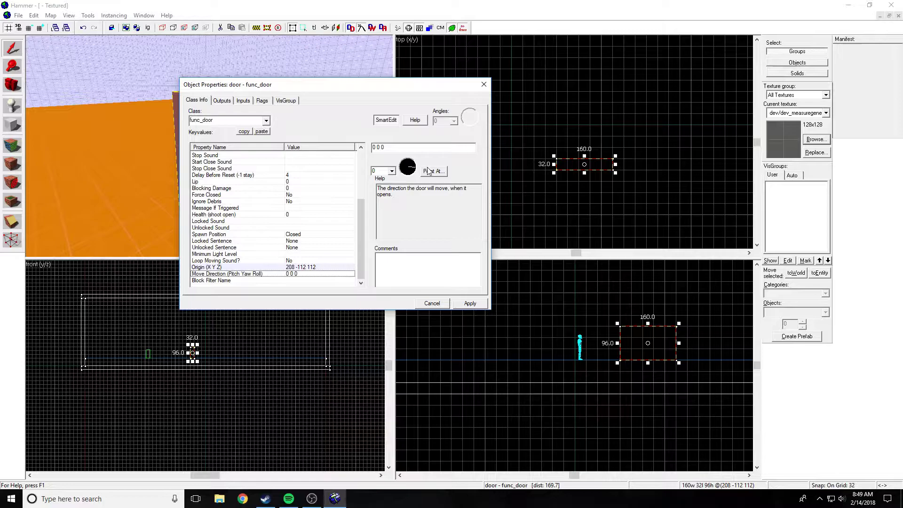
{"action": "left_click", "coordinate": [416, 166]}
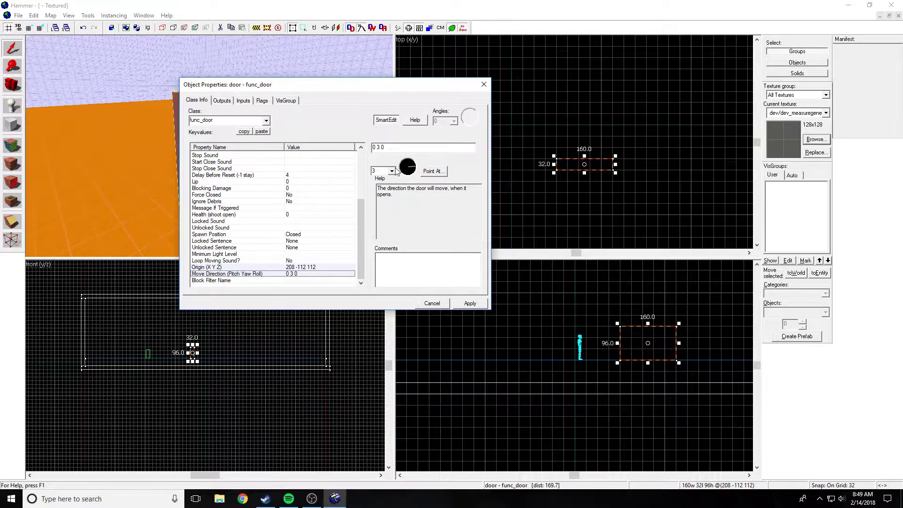
{"action": "left_click", "coordinate": [379, 185]}
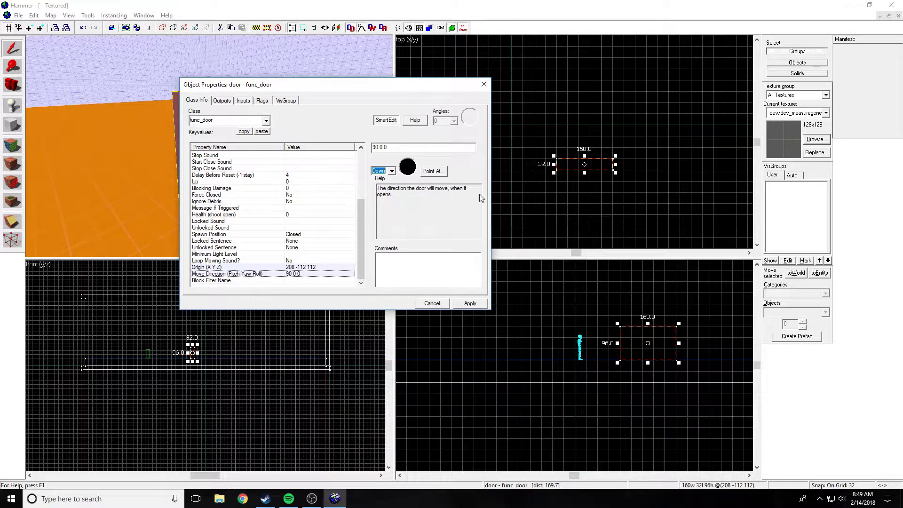
{"action": "left_click", "coordinate": [471, 304]}
{"action": "key", "text": "Escape"}
{"action": "key", "text": "Escape"}
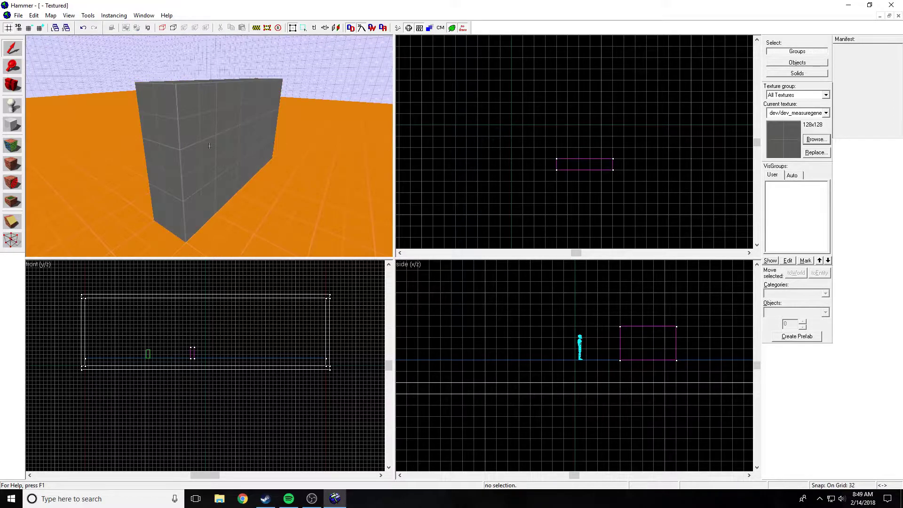
Move the 3D camera toward the grey block and switch to the Block tool
{"action": "key", "text": "s"}
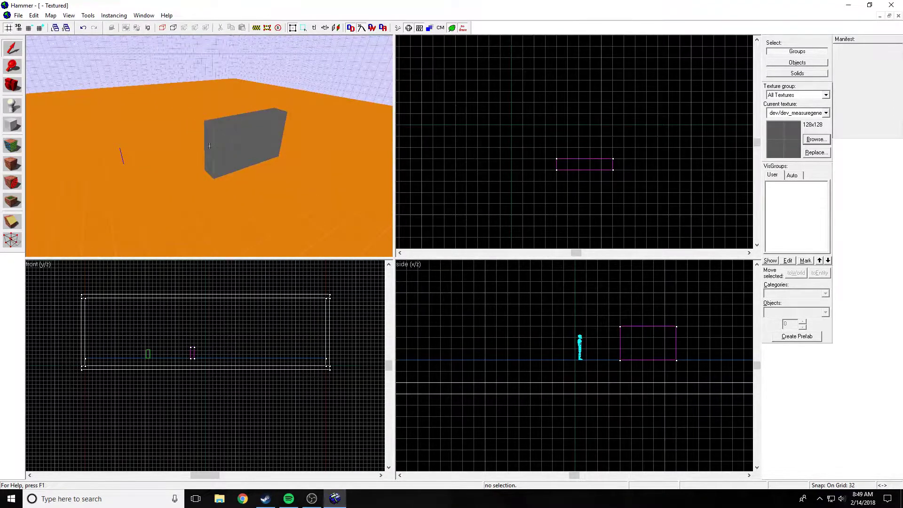
{"action": "key", "text": "w"}
{"action": "key", "text": "Left"}
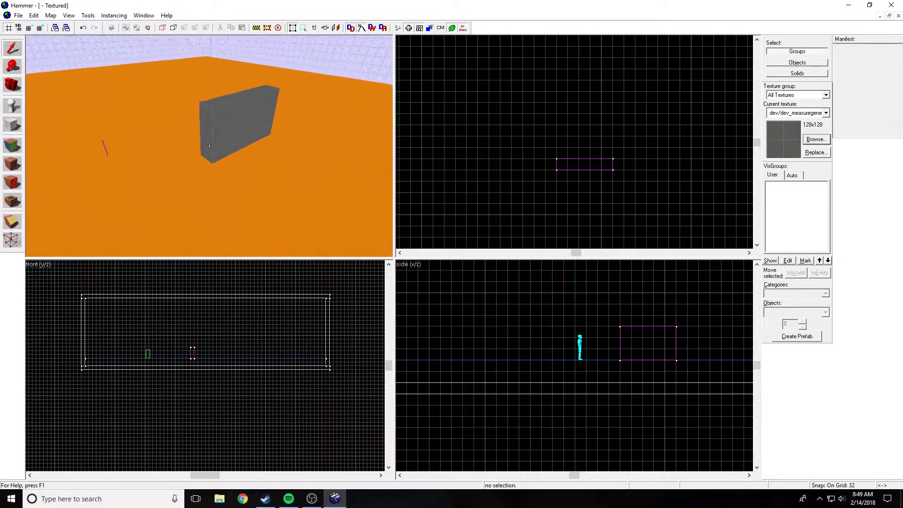
{"action": "key", "text": "Down"}
{"action": "key", "text": "Down"}
{"action": "left_click", "coordinate": [12, 125]}
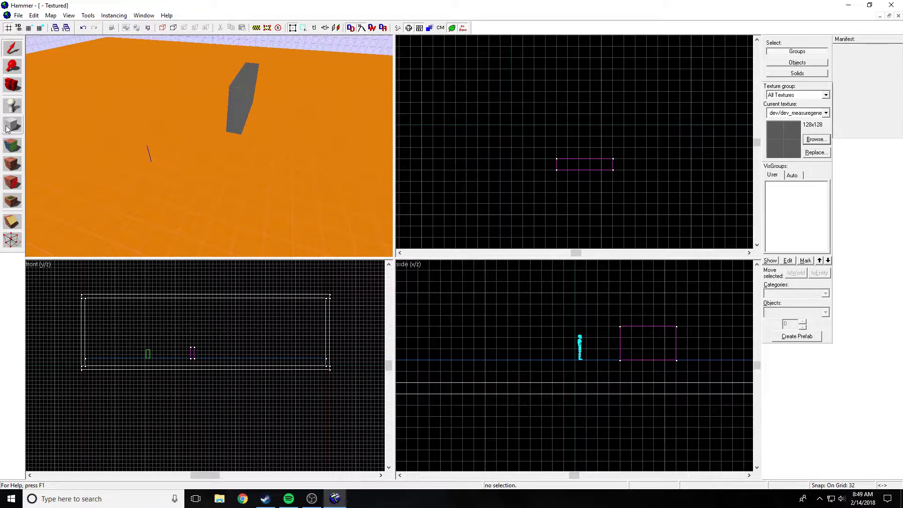
{"action": "scroll", "coordinate": [684, 177], "scroll_direction": "up", "scroll_amount": 2}
{"action": "scroll", "coordinate": [508, 134], "scroll_direction": "down", "scroll_amount": 3}
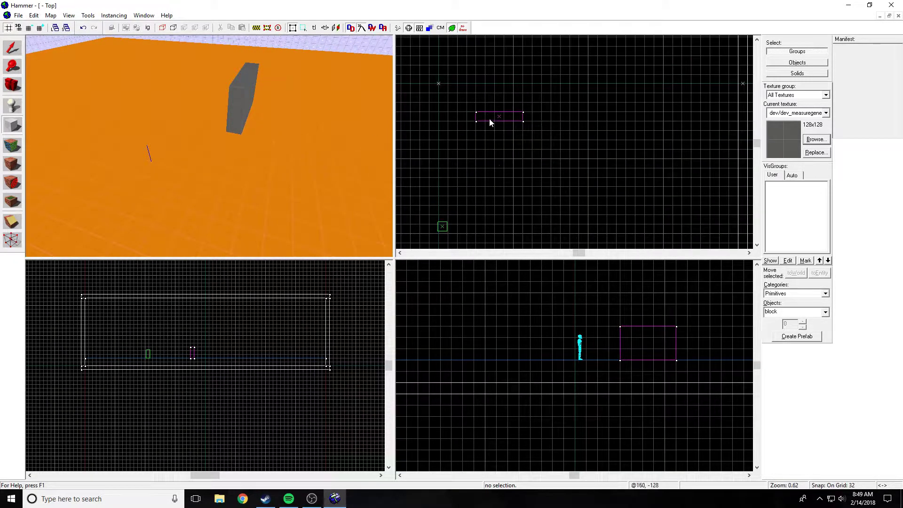
{"action": "scroll", "coordinate": [497, 121], "scroll_direction": "up", "scroll_amount": 2}
{"action": "scroll", "coordinate": [494, 100], "scroll_direction": "down", "scroll_amount": 2}
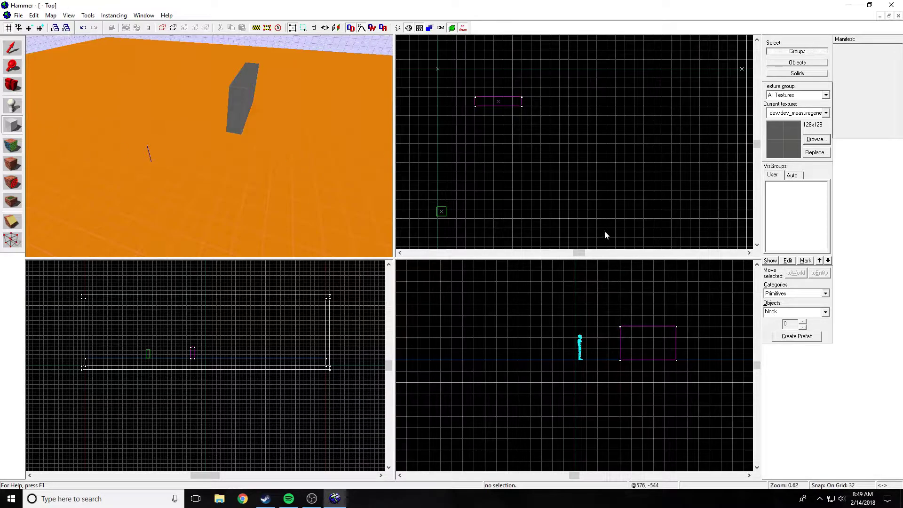
{"action": "scroll", "coordinate": [494, 150], "scroll_direction": "up", "scroll_amount": 2}
{"action": "scroll", "coordinate": [490, 154], "scroll_direction": "up", "scroll_amount": 1}
Create a 32 by 32 pillar, 64 units tall, near the player start
{"action": "left_click_drag", "start_coordinate": [486, 152], "coordinate": [517, 187]}
{"action": "key", "text": "ctrl+shift+e"}
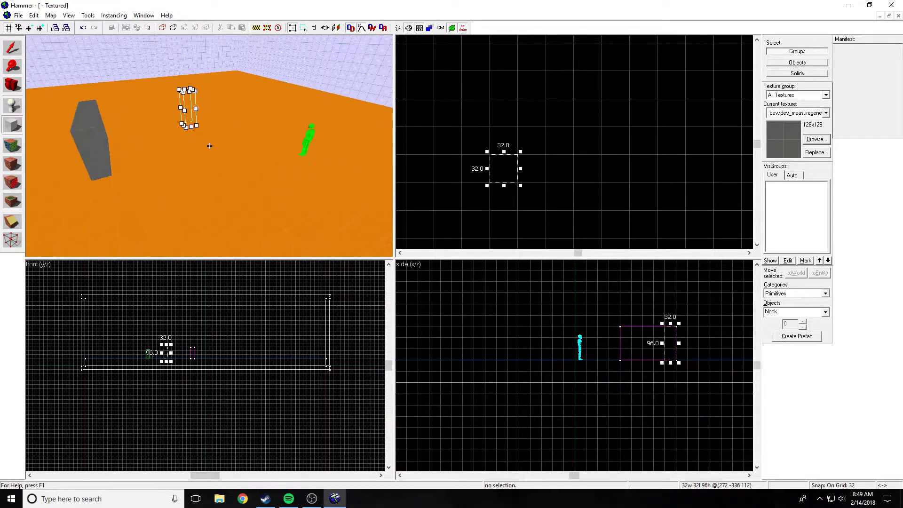
{"action": "scroll", "coordinate": [212, 360], "scroll_direction": "up", "scroll_amount": 2}
{"action": "scroll", "coordinate": [119, 350], "scroll_direction": "up", "scroll_amount": 1}
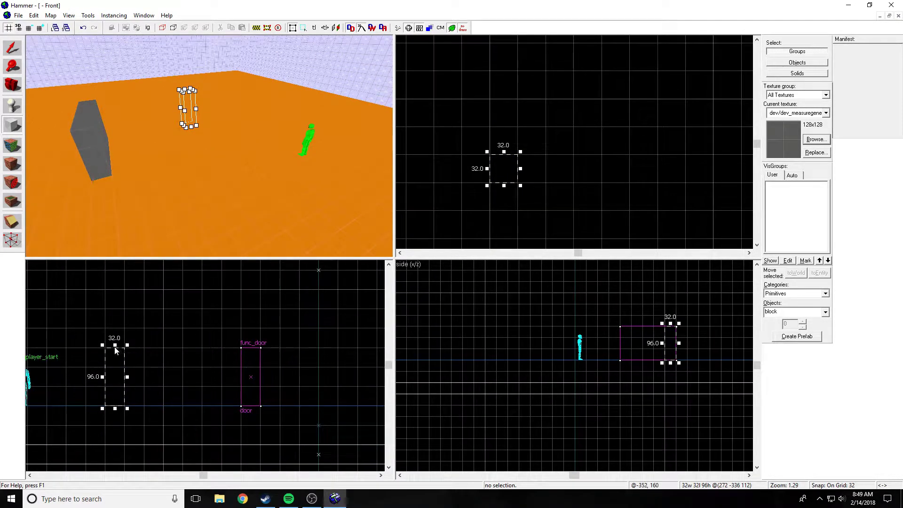
{"action": "left_click_drag", "start_coordinate": [115, 346], "coordinate": [114, 364]}
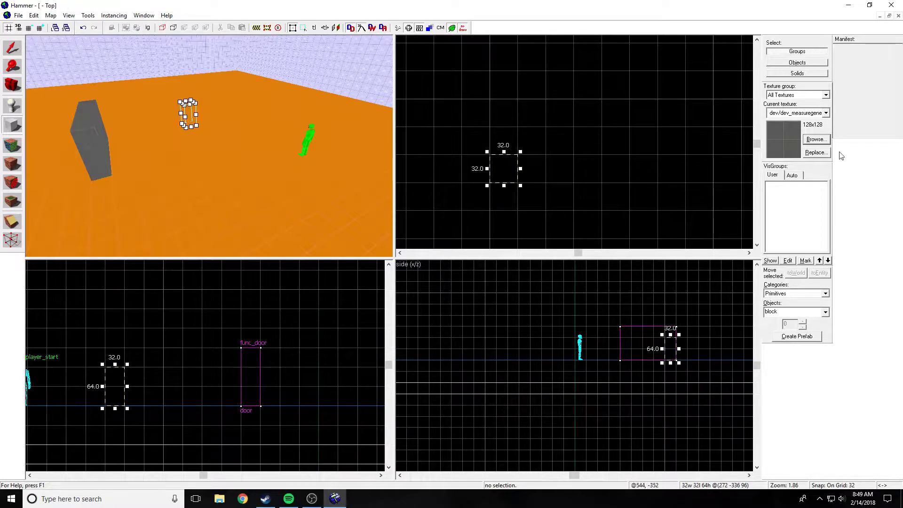
{"action": "key", "text": "Return"}
Use a finer grid to create a thin orange 16 by 16 block on the pillar
{"action": "key", "text": "w"}
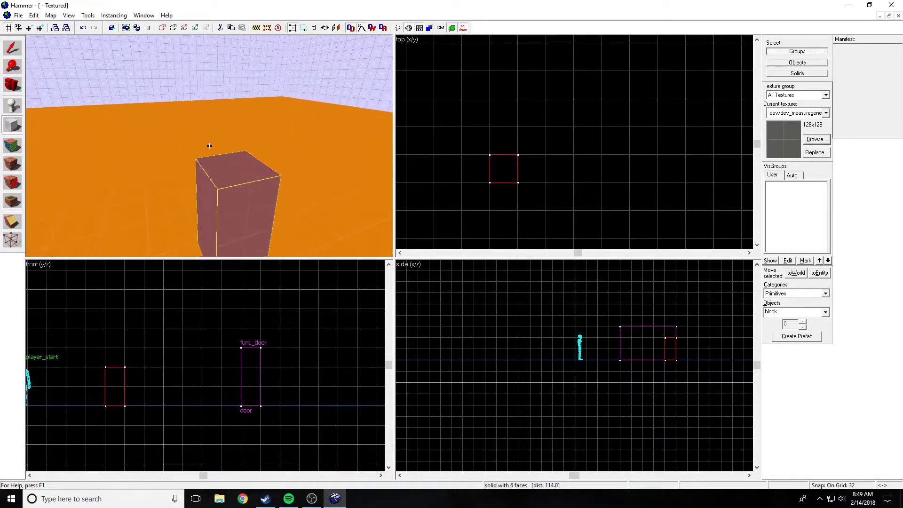
{"action": "left_click", "coordinate": [30, 29]}
{"action": "scroll", "coordinate": [466, 166], "scroll_direction": "up", "scroll_amount": 4}
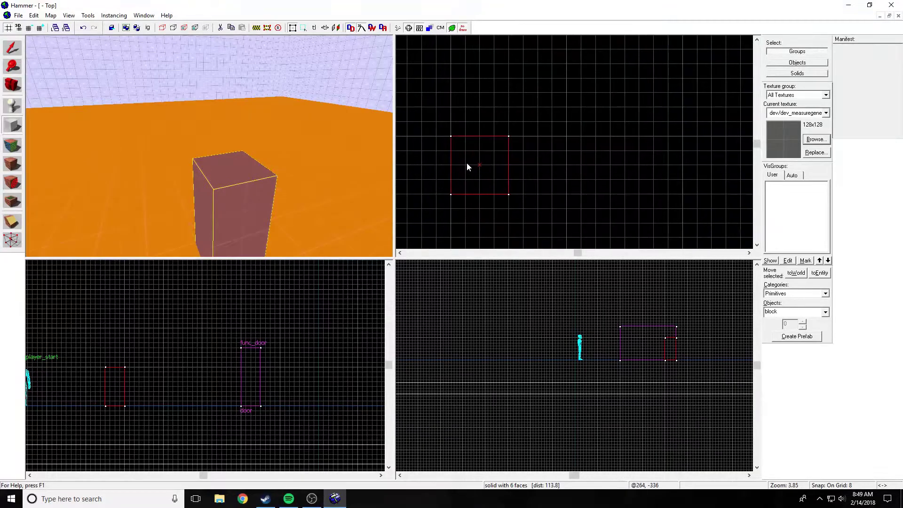
{"action": "left_click", "coordinate": [490, 182]}
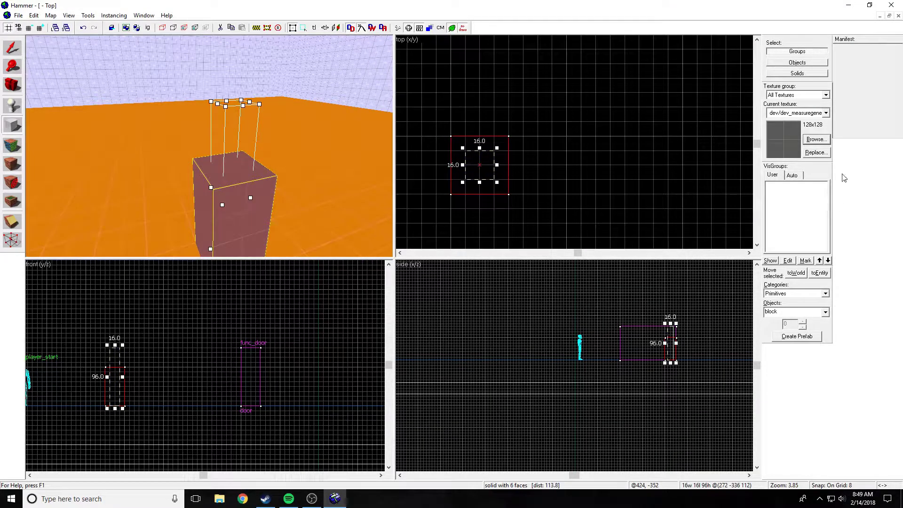
{"action": "left_click", "coordinate": [816, 139]}
{"action": "double_click", "coordinate": [308, 96]}
{"action": "scroll", "coordinate": [140, 347], "scroll_direction": "up", "scroll_amount": 1}
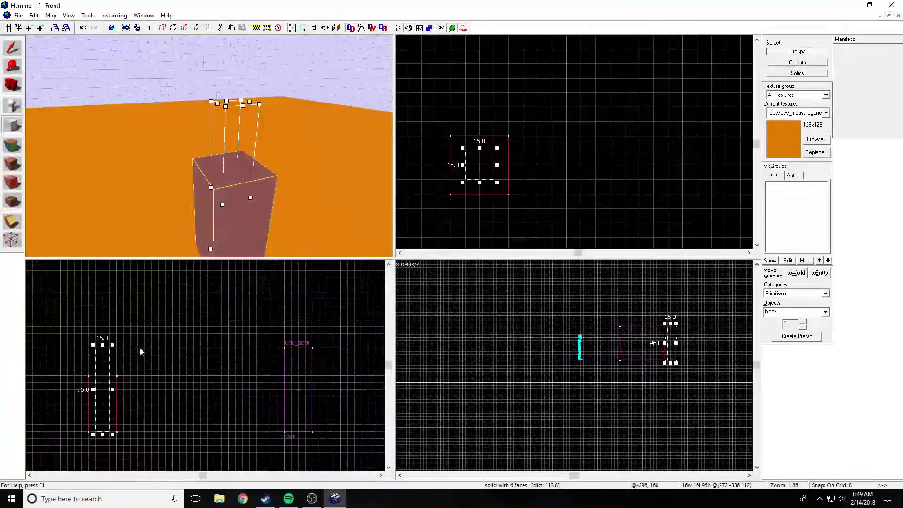
{"action": "scroll", "coordinate": [92, 347], "scroll_direction": "up", "scroll_amount": 1}
{"action": "left_click_drag", "start_coordinate": [92, 347], "coordinate": [97, 383]}
{"action": "key", "text": "Return"}
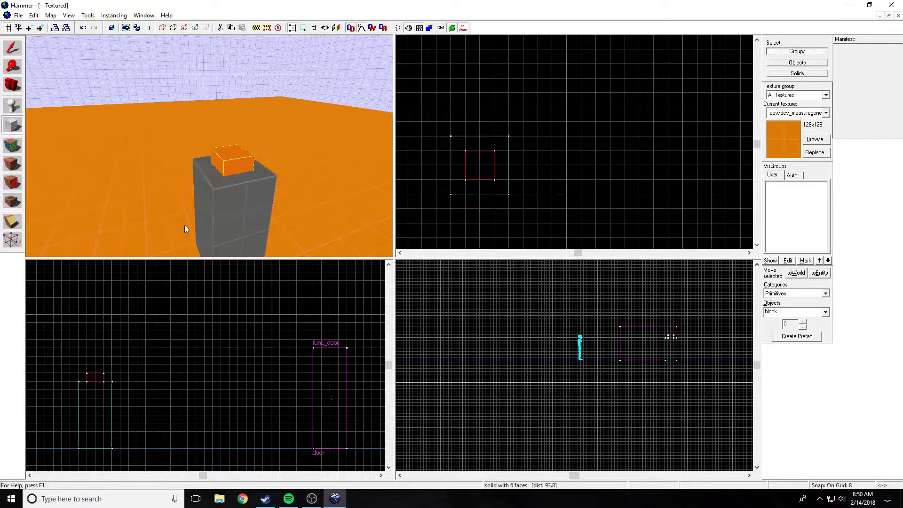
{"action": "left_click", "coordinate": [12, 48]}
Convert the orange block to a func_button with Move Direction set to Down
{"action": "double_click", "coordinate": [214, 144]}
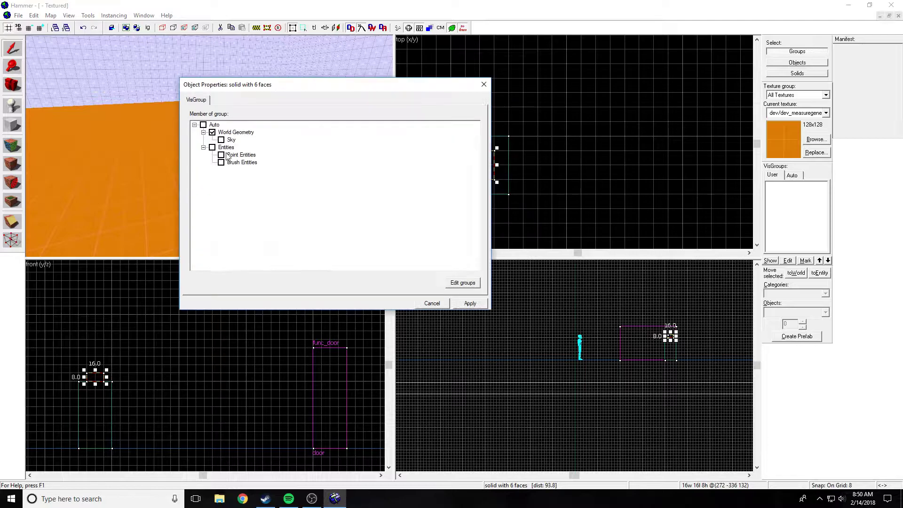
{"action": "left_click", "coordinate": [431, 304]}
{"action": "key", "text": "ctrl+t"}
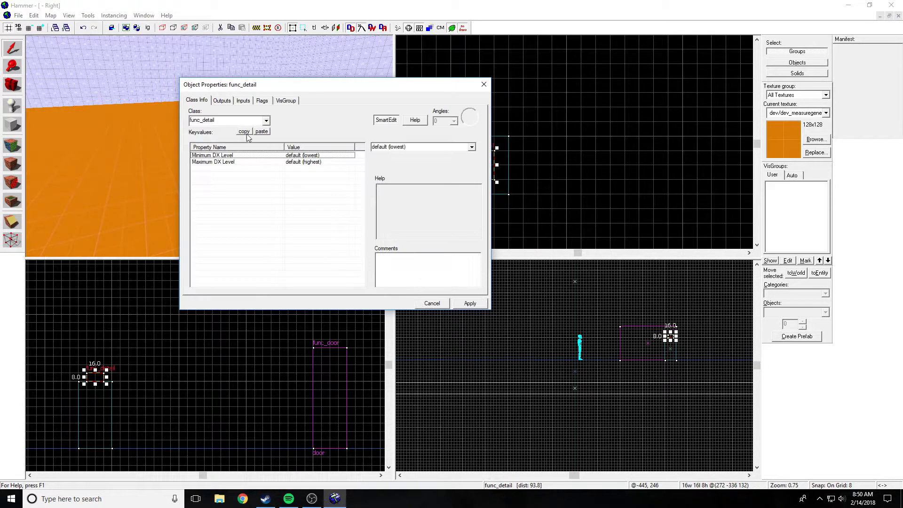
{"action": "left_click", "coordinate": [238, 120]}
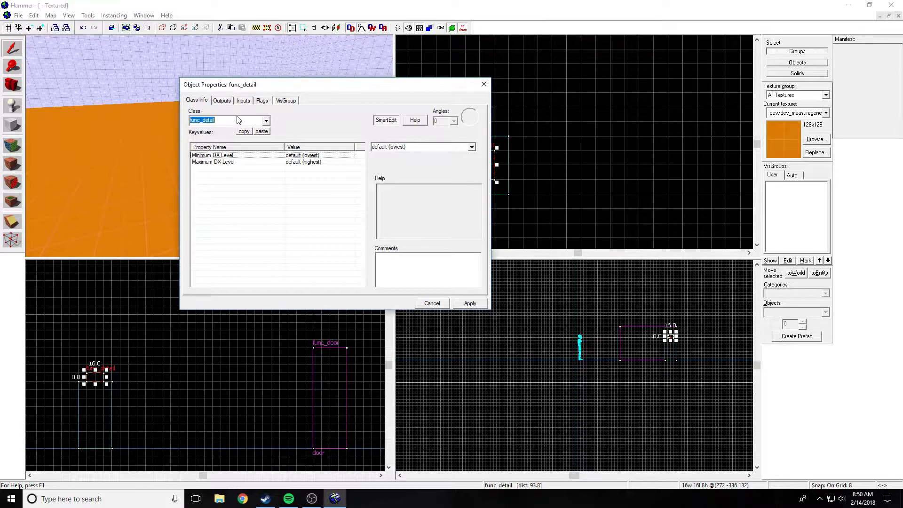
{"action": "type", "text": "button"}
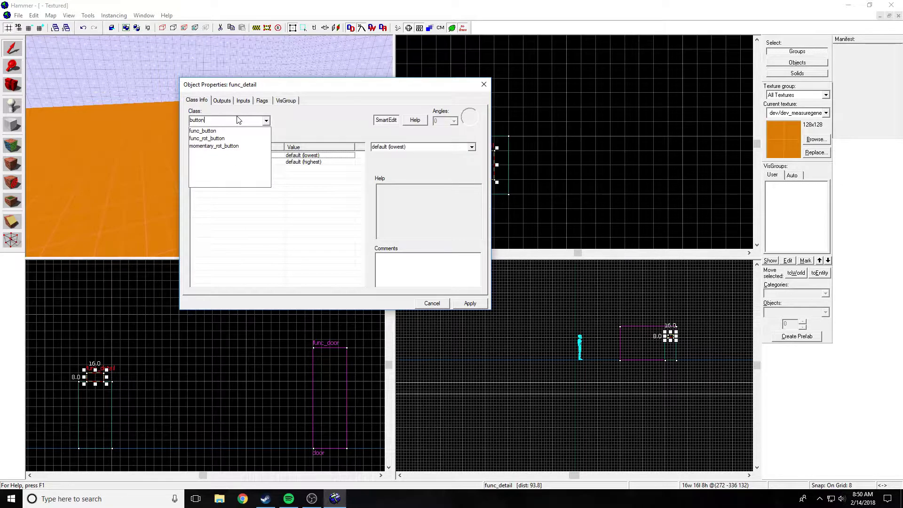
{"action": "key", "text": "BackSpace"}
{"action": "key", "text": "BackSpace"}
{"action": "key", "text": "BackSpace"}
{"action": "type", "text": "fu"}
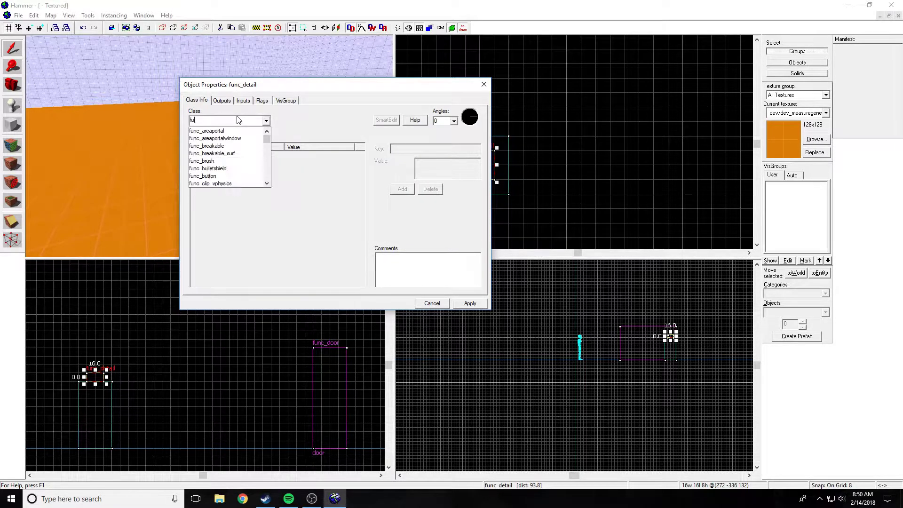
{"action": "type", "text": "nc_but"}
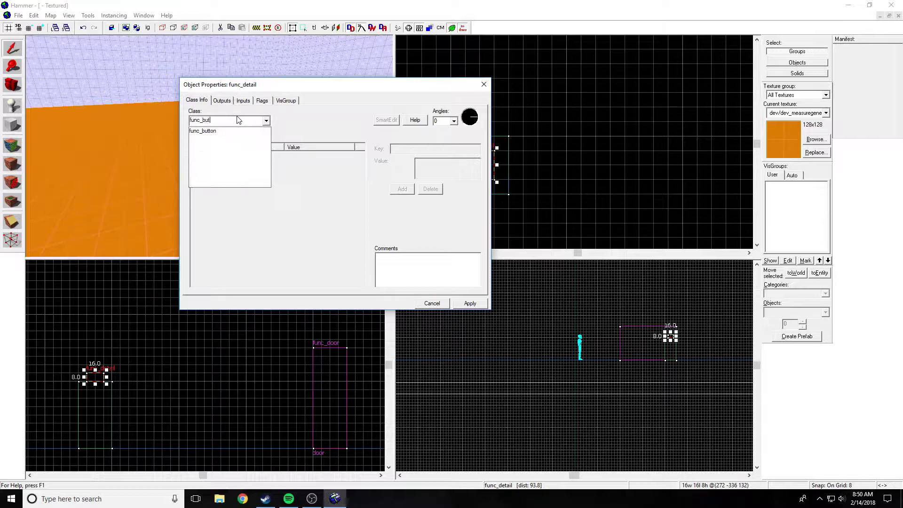
{"action": "type", "text": "ton"}
{"action": "key", "text": "Return"}
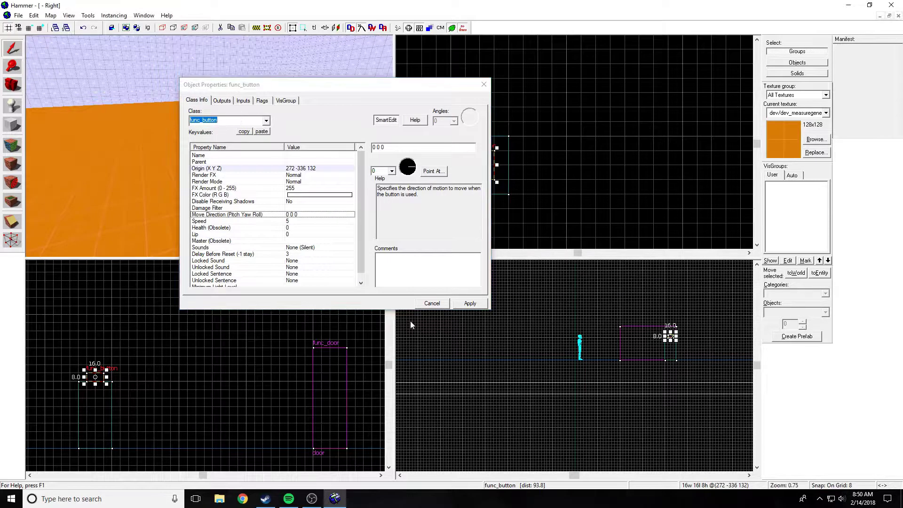
{"action": "left_click", "coordinate": [466, 303]}
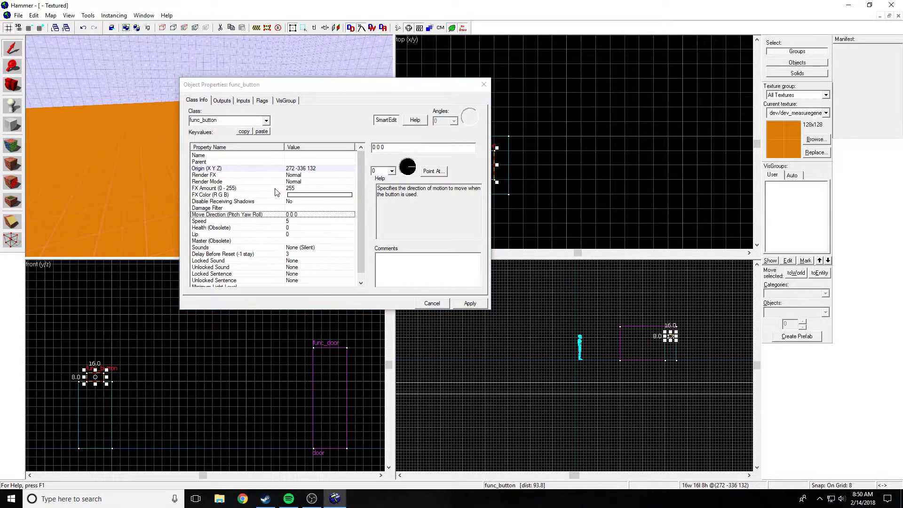
{"action": "left_click", "coordinate": [392, 173]}
{"action": "left_click_drag", "start_coordinate": [327, 88], "coordinate": [491, 98]}
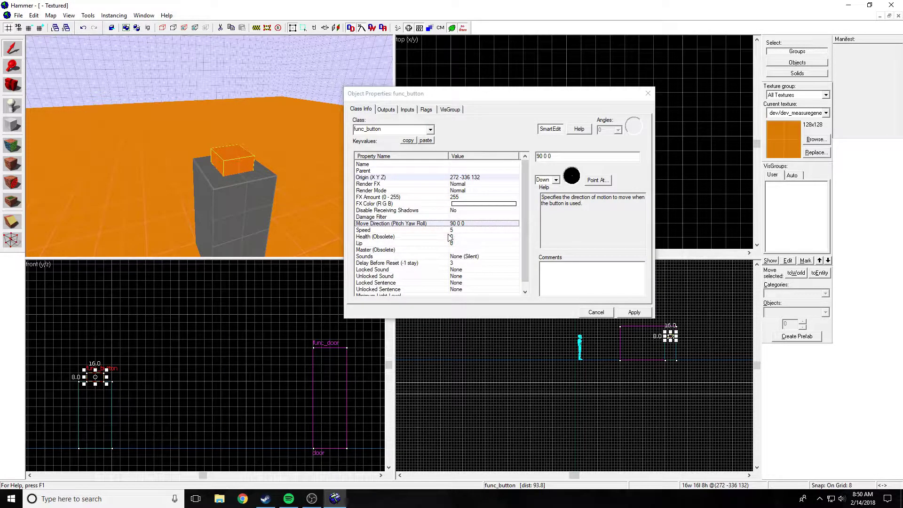
{"action": "left_click_drag", "start_coordinate": [467, 101], "coordinate": [424, 98]}
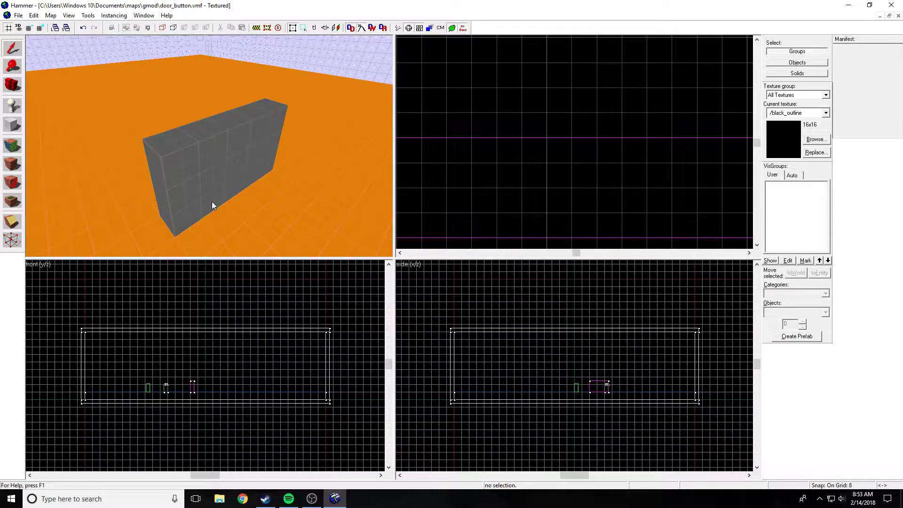
Fly the 3D camera toward the grey wall that acts as the door
{"action": "key", "text": "z"}
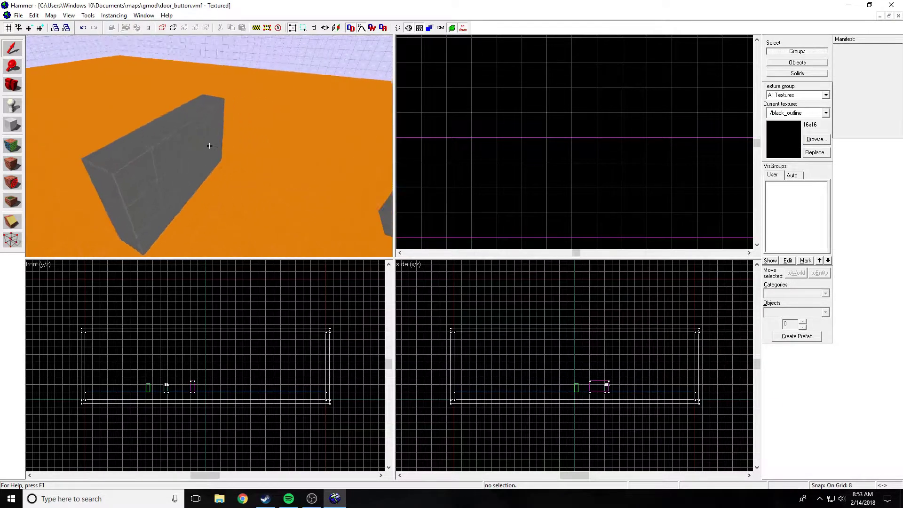
{"action": "key", "text": "w"}
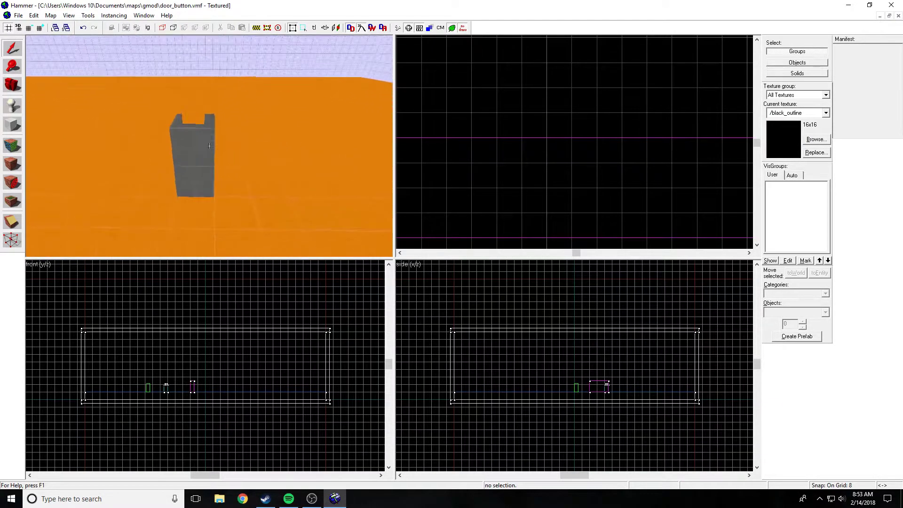
{"action": "key", "text": "s"}
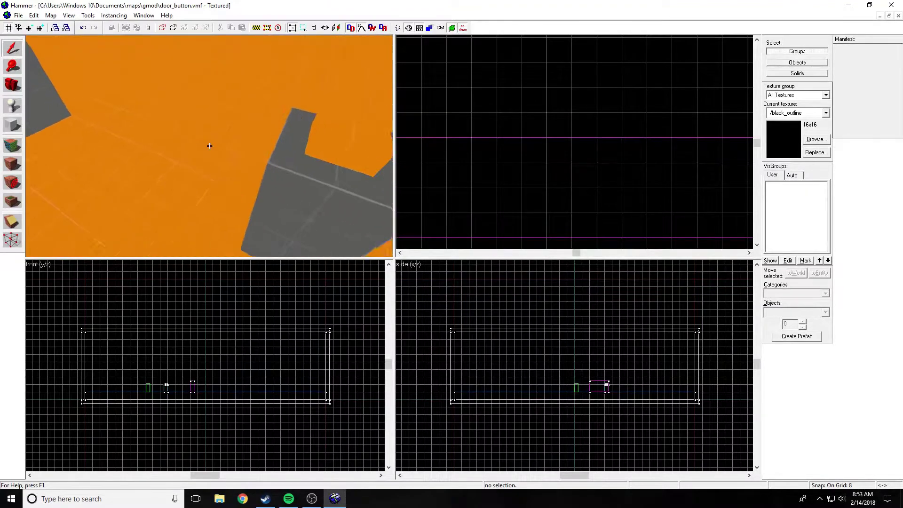
{"action": "key", "text": "z"}
{"action": "key", "text": "z"}
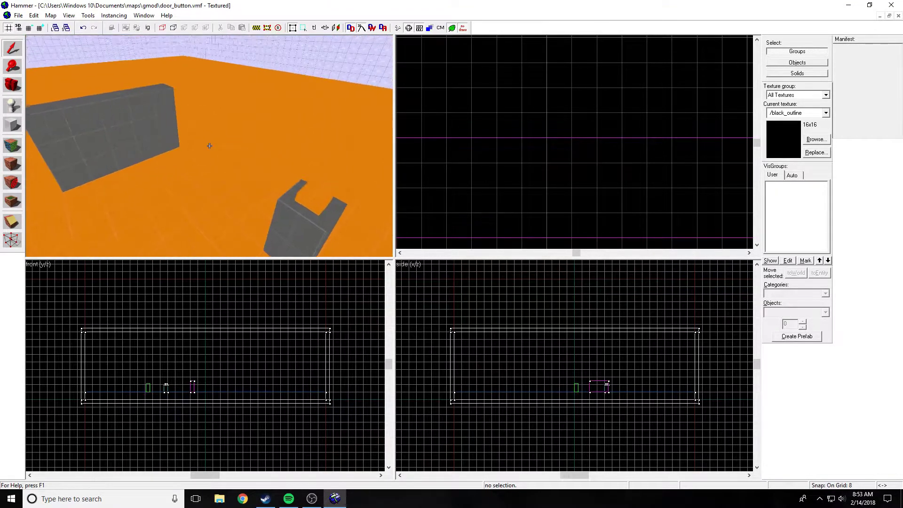
{"action": "key", "text": "z"}
Give the door the Toggle flag, clear Touch Opens, and apply the change
{"action": "left_click", "coordinate": [185, 145]}
{"action": "key", "text": "alt+Return"}
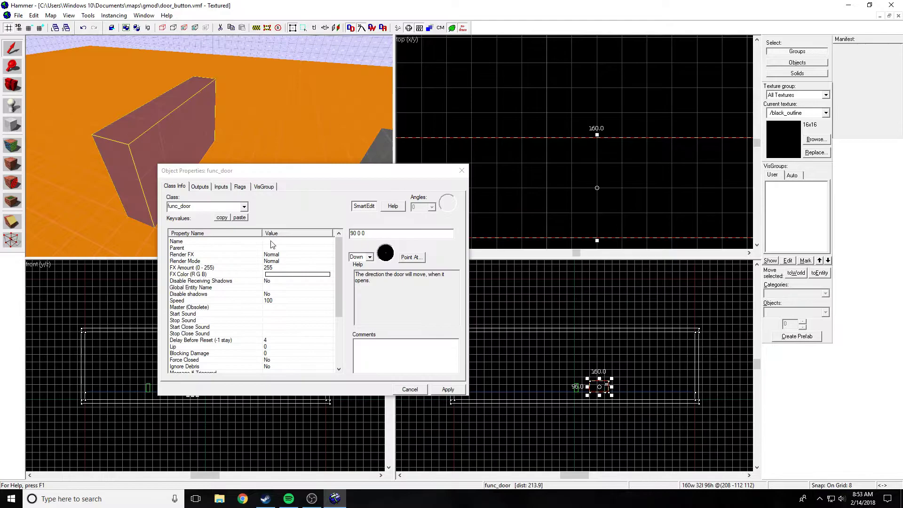
{"action": "left_click", "coordinate": [240, 188]}
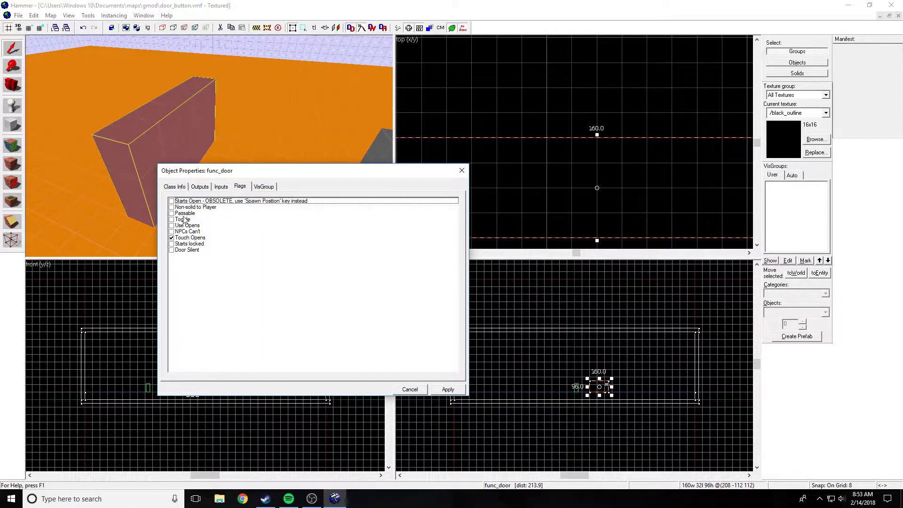
{"action": "left_click", "coordinate": [171, 238]}
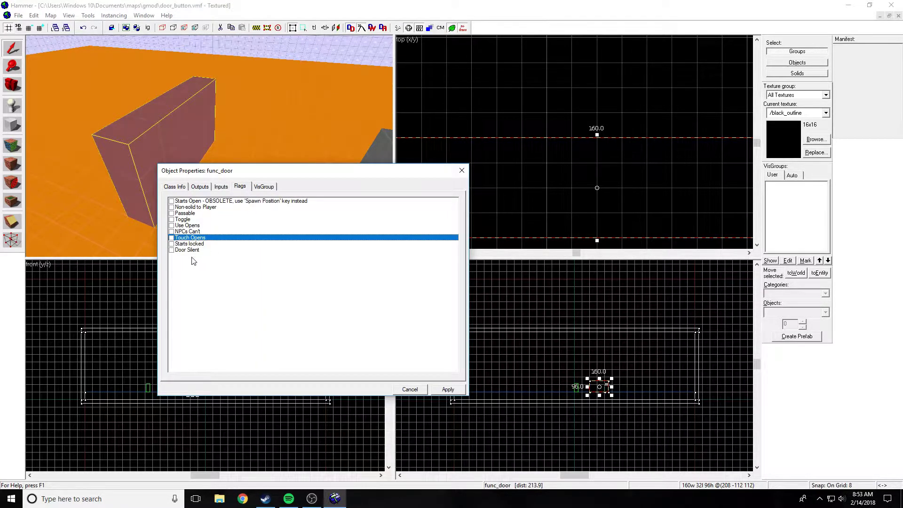
{"action": "left_click", "coordinate": [172, 220]}
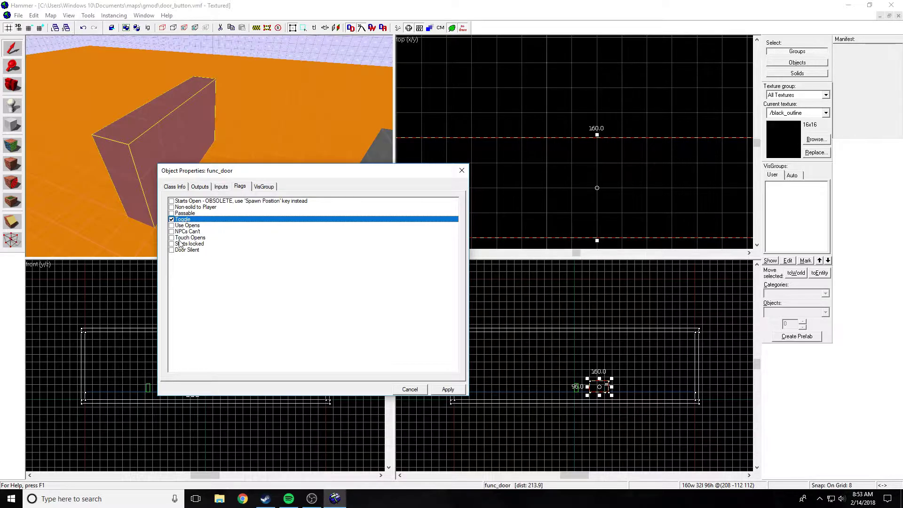
{"action": "left_click", "coordinate": [448, 389]}
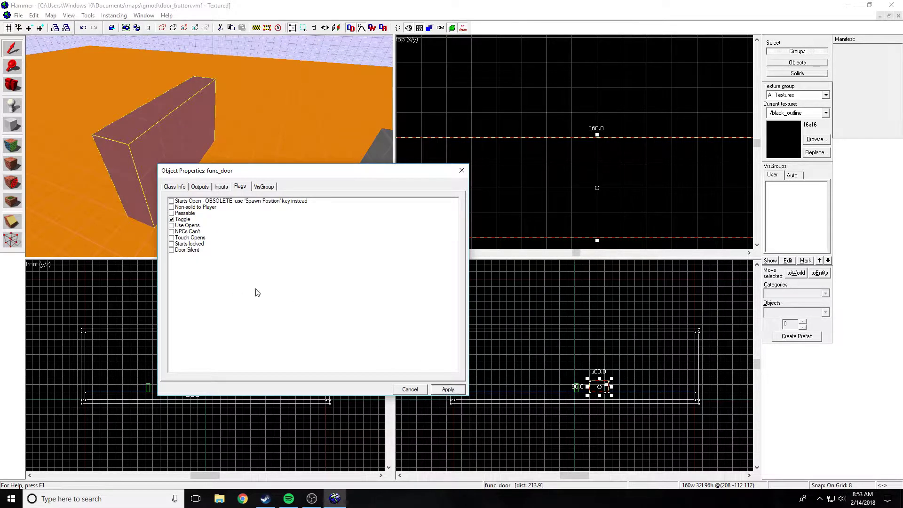
{"action": "left_click", "coordinate": [223, 187]}
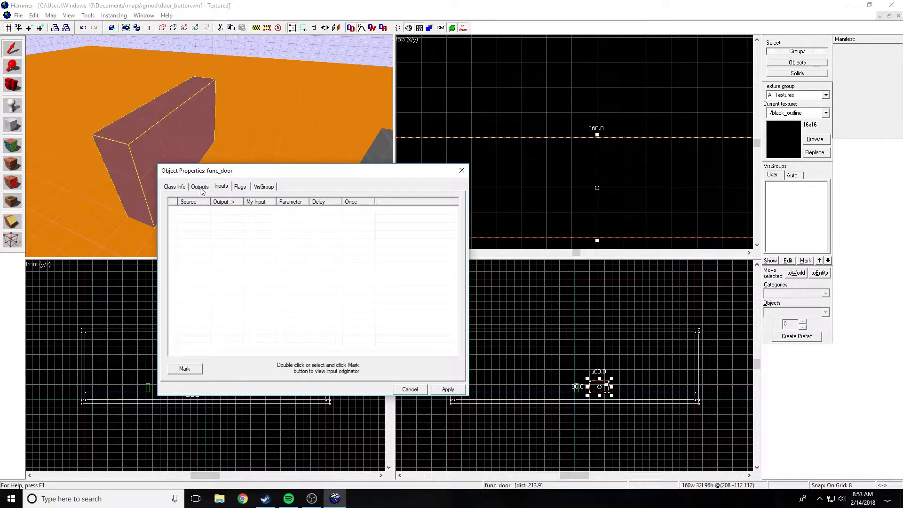
{"action": "left_click", "coordinate": [174, 188]}
{"action": "left_click", "coordinate": [461, 170]}
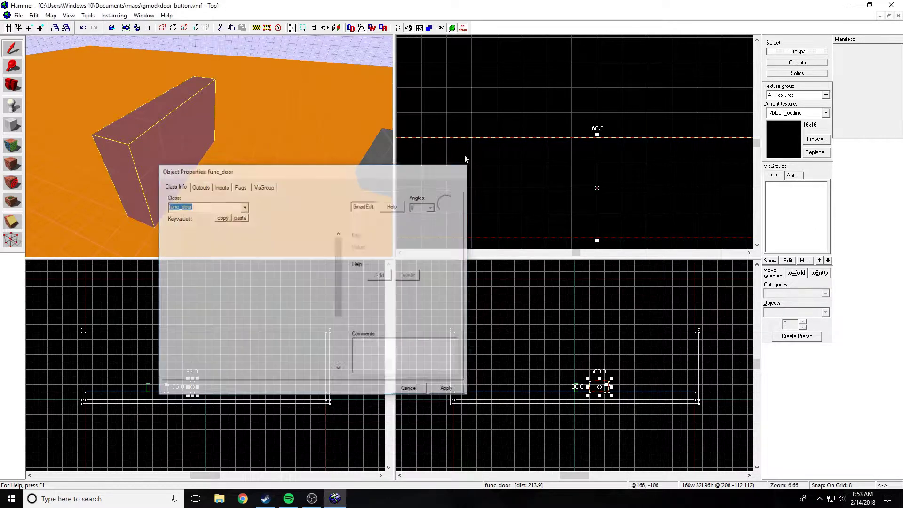
{"action": "key", "text": "Escape"}
{"action": "key", "text": "w"}
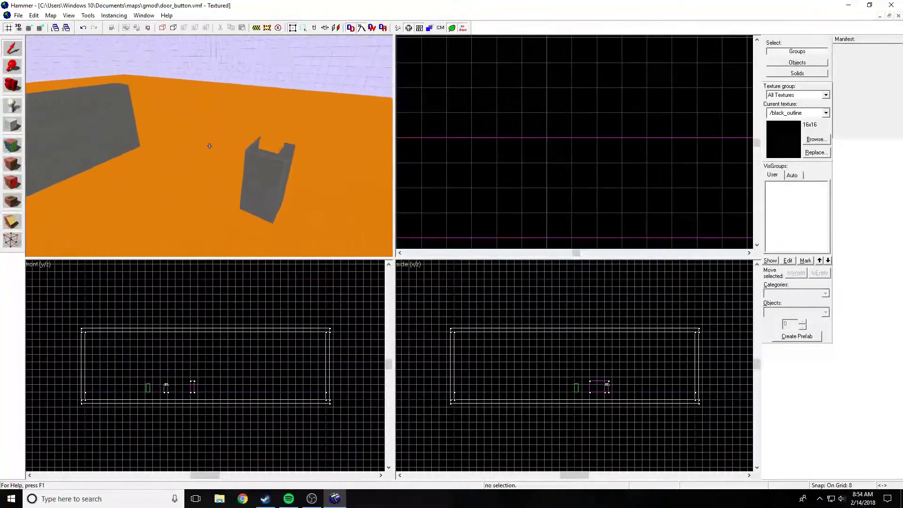
Add an OnPressed output on the func_button's Outputs tab
{"action": "double_click", "coordinate": [245, 156]}
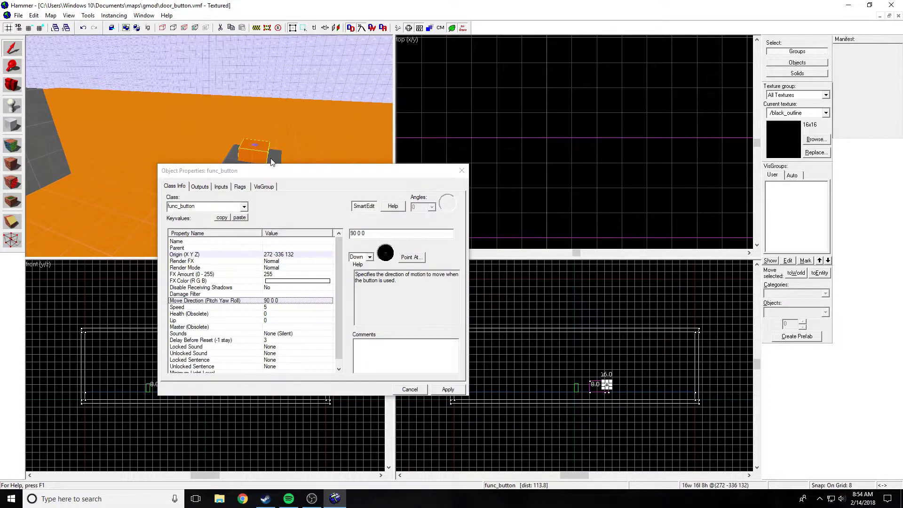
{"action": "left_click", "coordinate": [210, 188]}
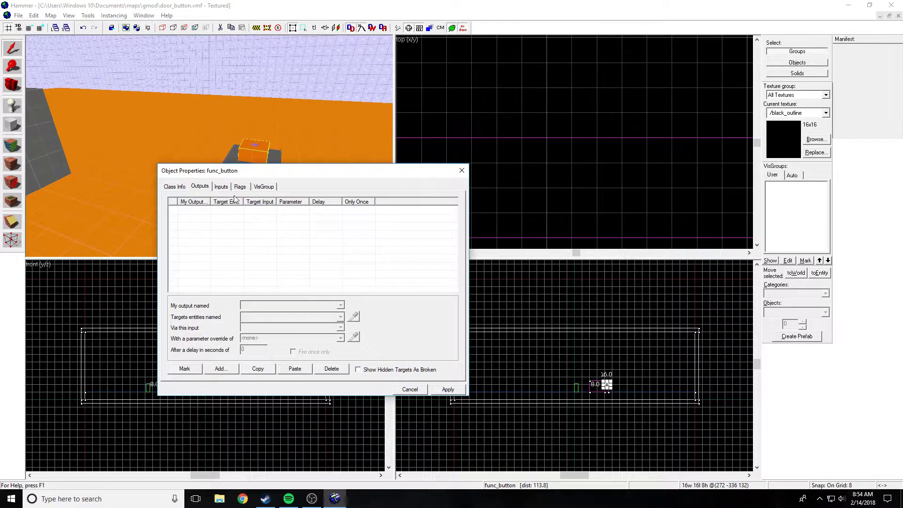
{"action": "left_click", "coordinate": [222, 368]}
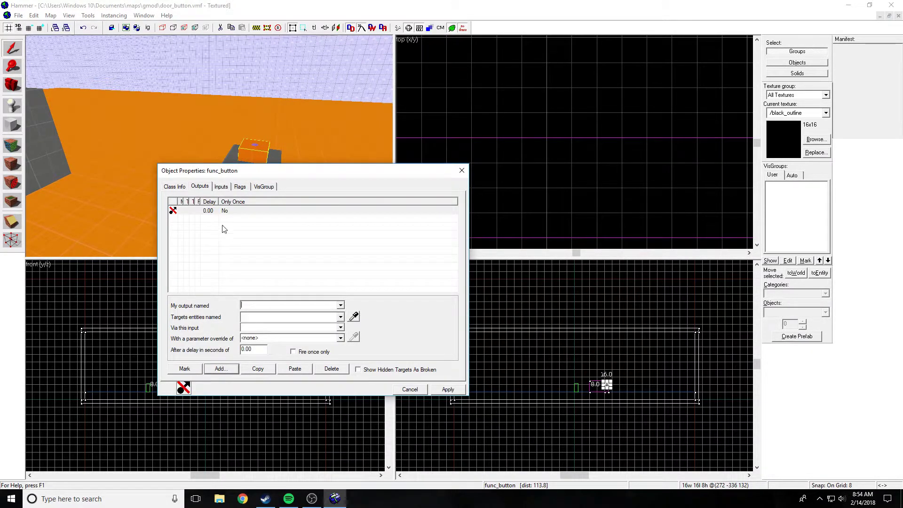
{"action": "left_click", "coordinate": [340, 306]}
{"action": "left_click", "coordinate": [272, 334]}
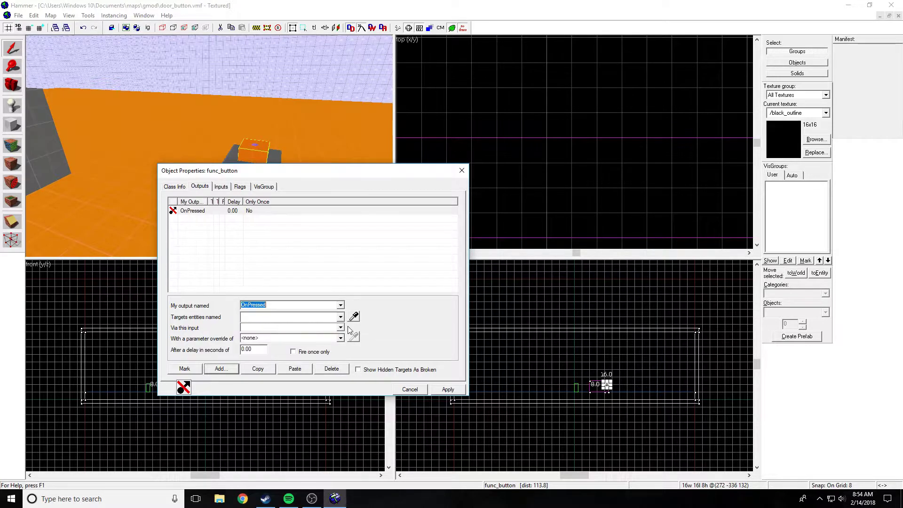
{"action": "left_click", "coordinate": [340, 317]}
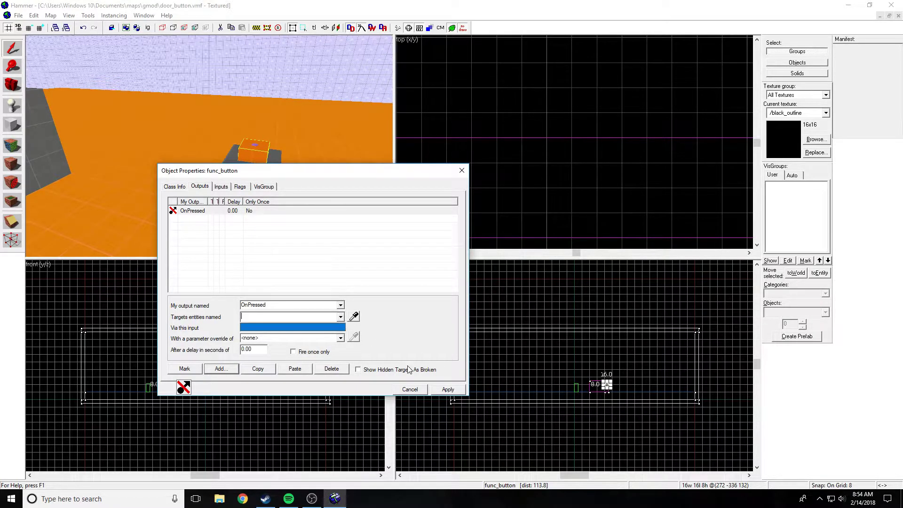
Name the func_door 'door'
{"action": "left_click", "coordinate": [41, 148]}
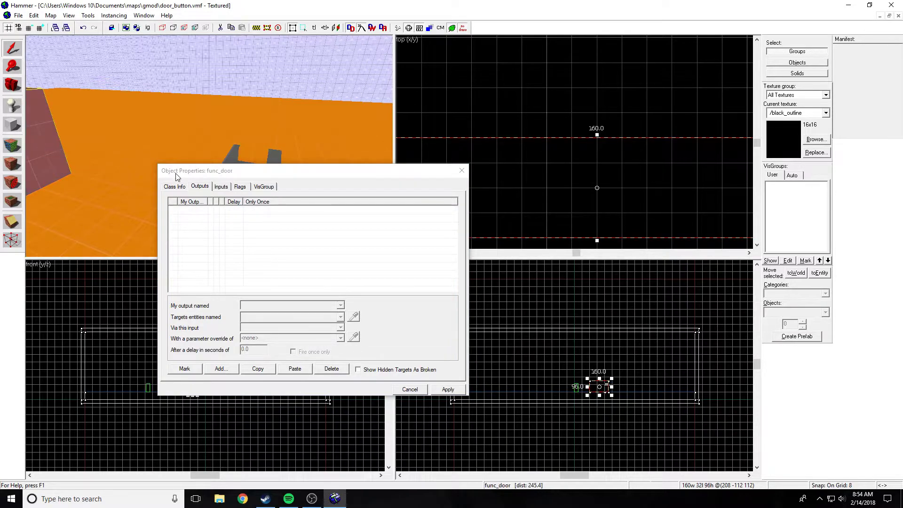
{"action": "left_click", "coordinate": [247, 241]}
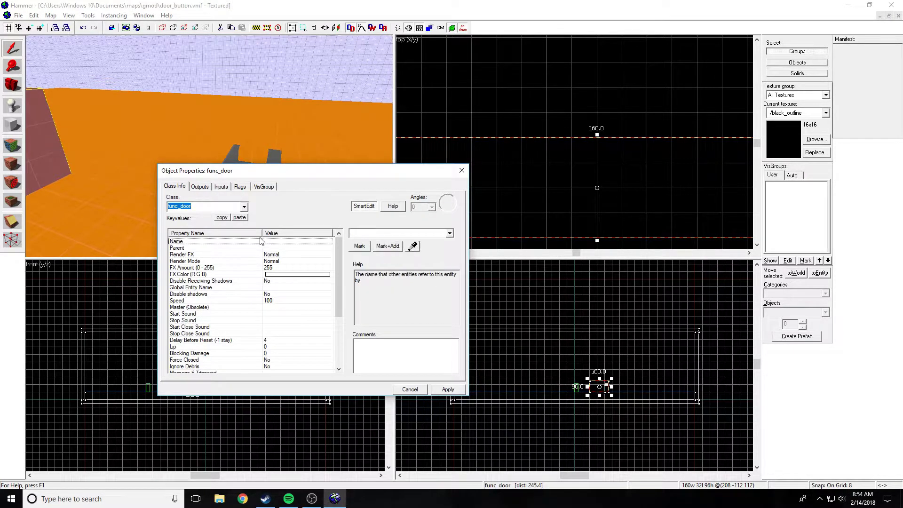
{"action": "type", "text": "dooor"}
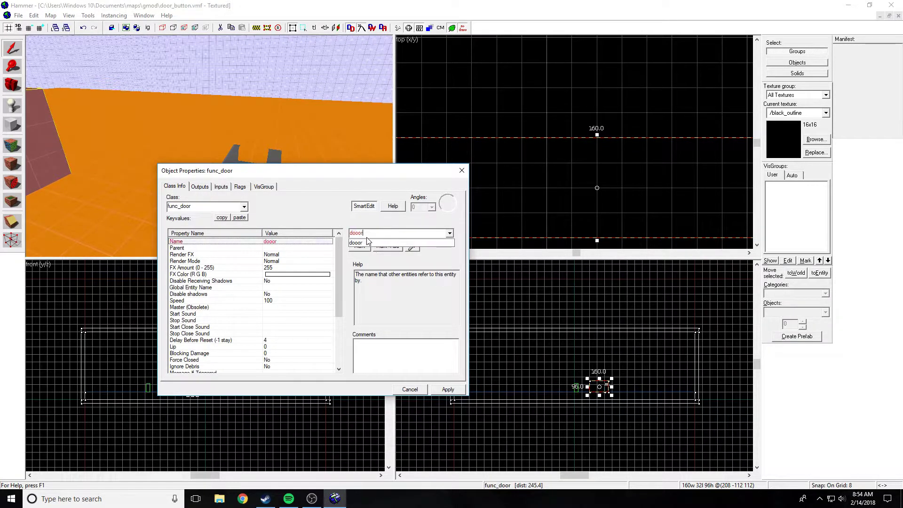
{"action": "type", "text": "r"}
{"action": "key", "text": "Return"}
Target the button's output at door with the Open input and apply
{"action": "left_click", "coordinate": [252, 152]}
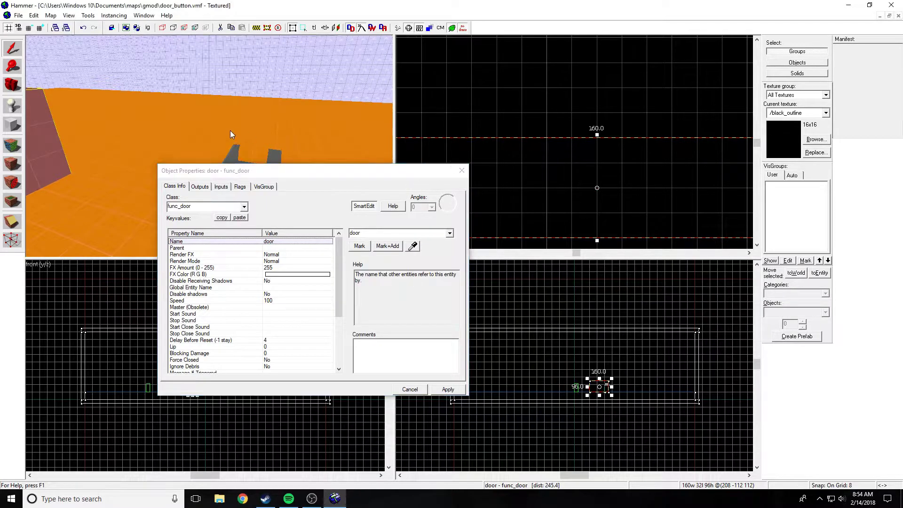
{"action": "left_click", "coordinate": [200, 187]}
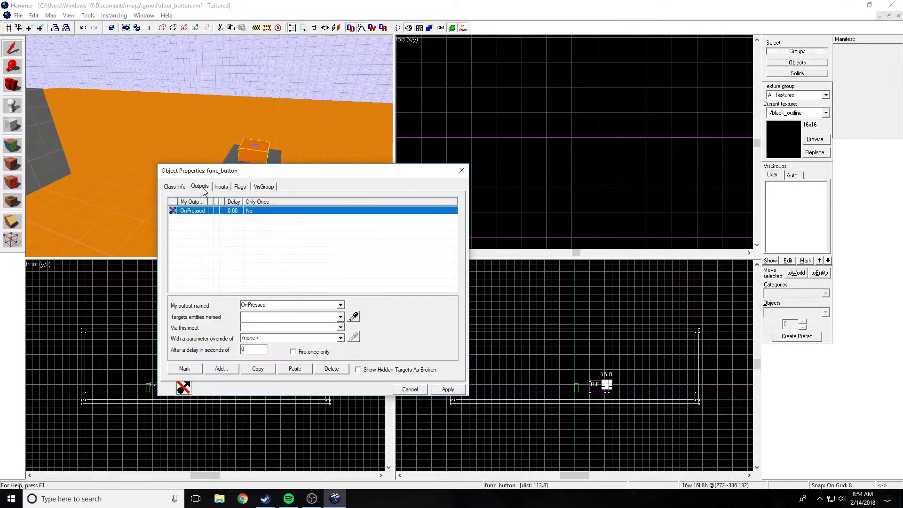
{"action": "left_click", "coordinate": [342, 321]}
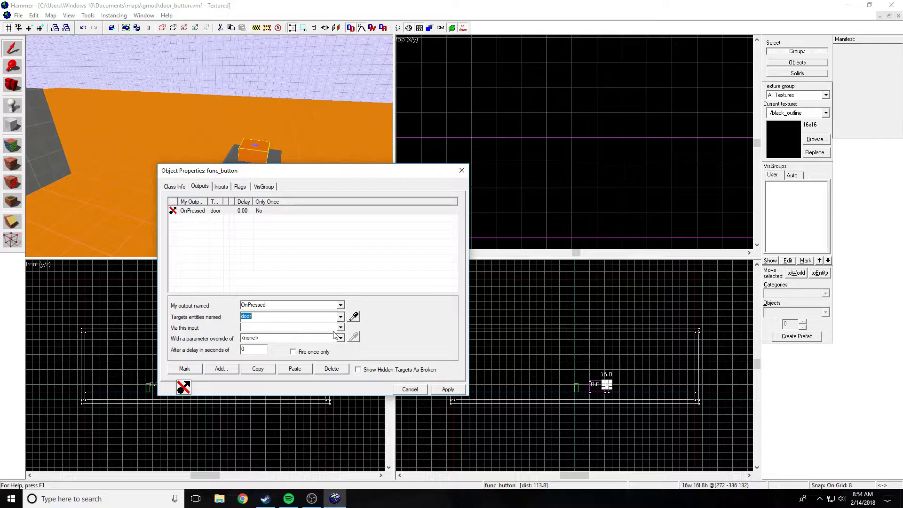
{"action": "left_click", "coordinate": [339, 328]}
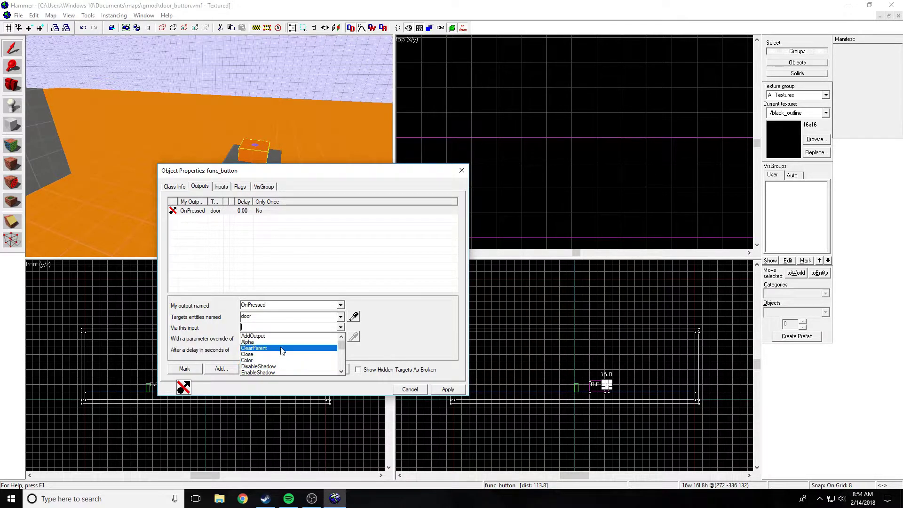
{"action": "scroll", "coordinate": [286, 356], "scroll_direction": "down", "scroll_amount": 1}
{"action": "scroll", "coordinate": [291, 359], "scroll_direction": "down", "scroll_amount": 1}
{"action": "scroll", "coordinate": [296, 362], "scroll_direction": "down", "scroll_amount": 1}
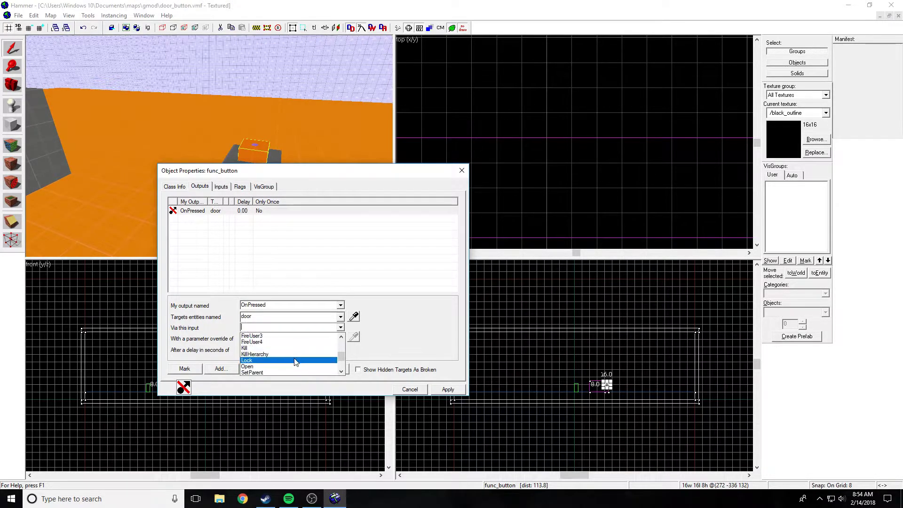
{"action": "left_click", "coordinate": [292, 368]}
{"action": "left_click", "coordinate": [448, 390]}
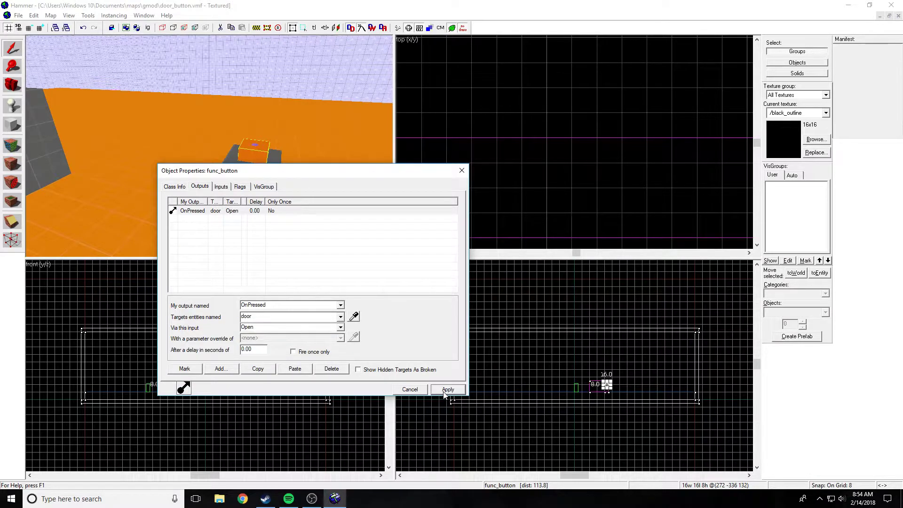
Close the button properties and walk up to the grey pillar, rising above it
{"action": "left_click", "coordinate": [462, 170]}
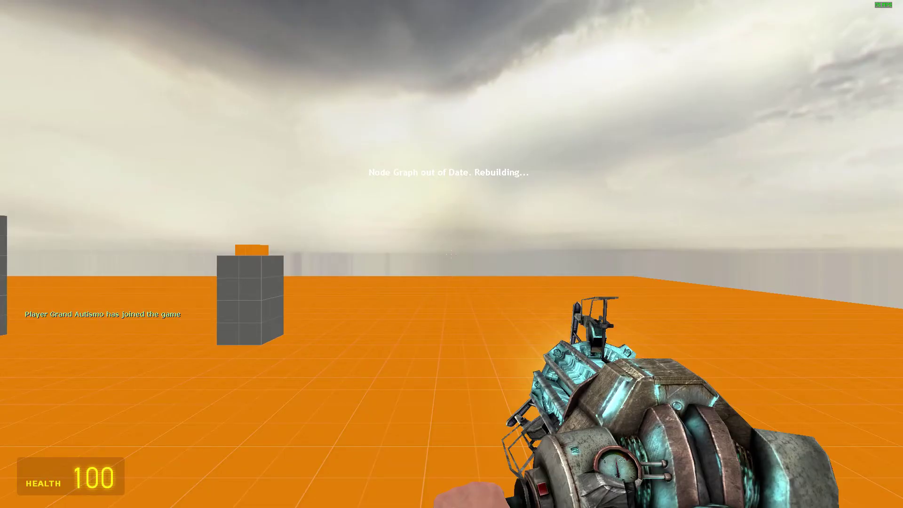
{"action": "key", "text": "w"}
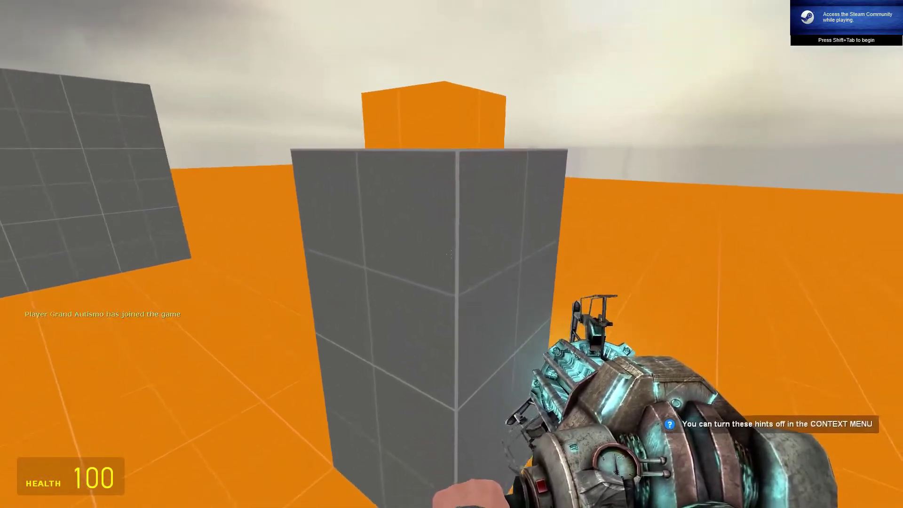
{"action": "key", "text": "space"}
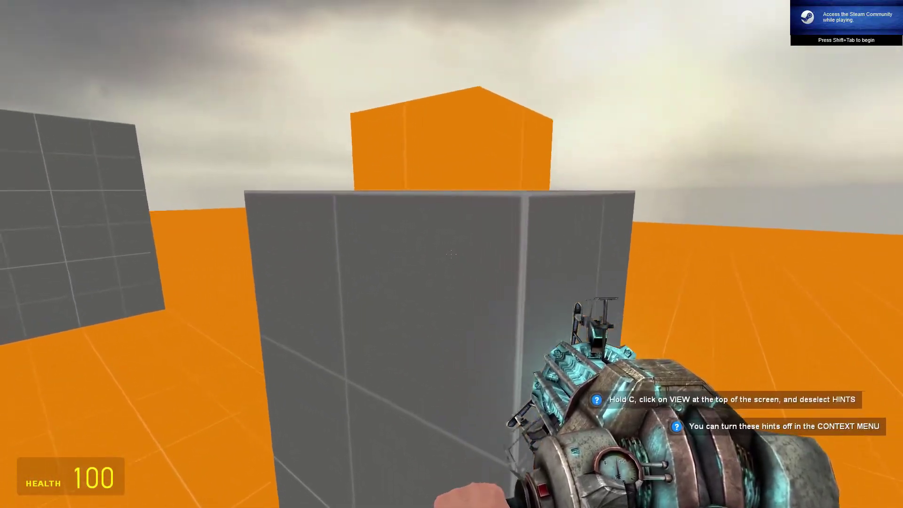
{"action": "key", "text": "s"}
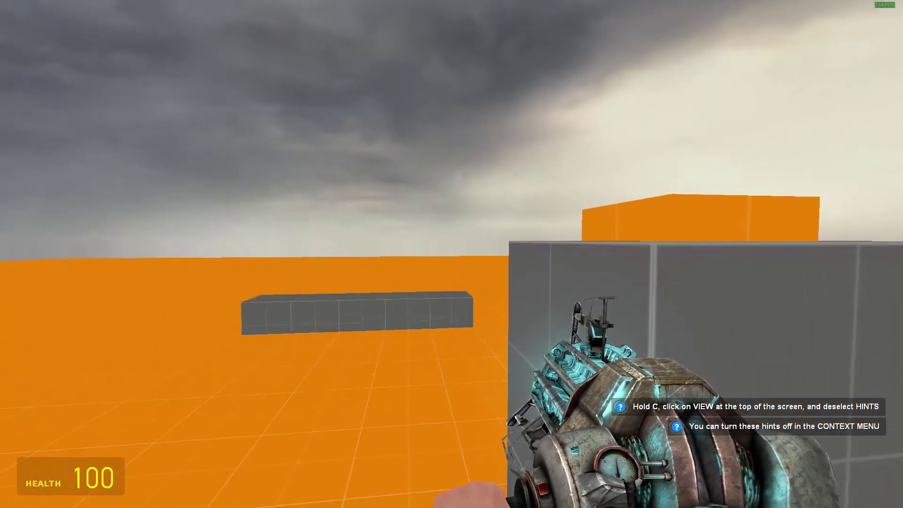
Grab the grey pillar with the Physics Gun, fling it far away, then pause and resume
{"action": "left_click", "coordinate": [452, 254]}
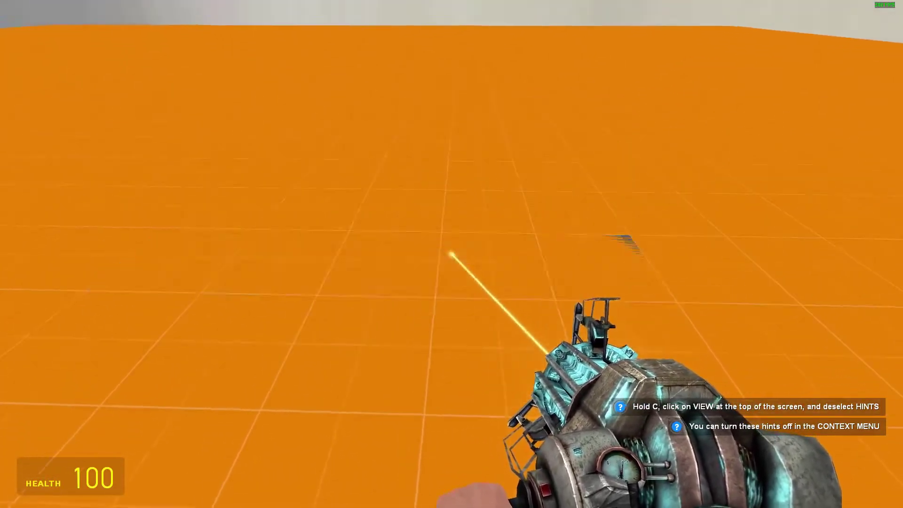
{"action": "left_click", "coordinate": [452, 254]}
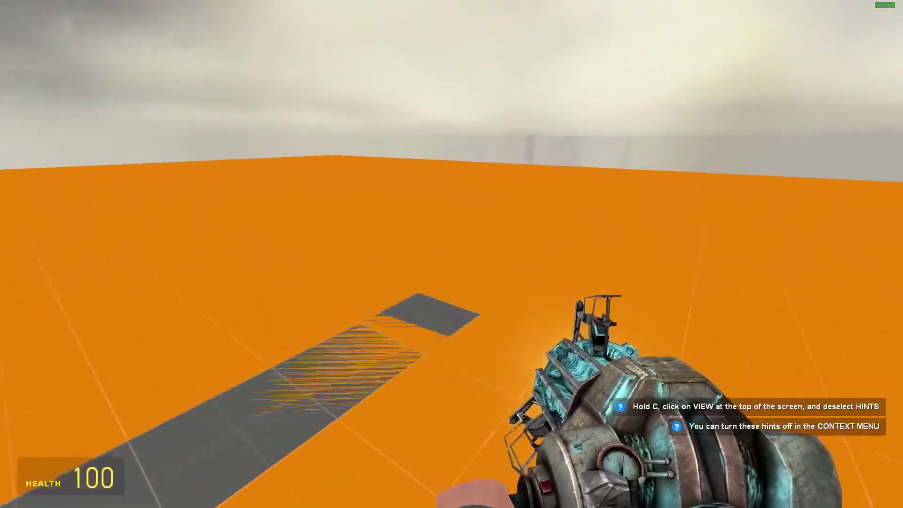
{"action": "left_click_drag", "start_coordinate": [451, 254], "coordinate": [452, 254]}
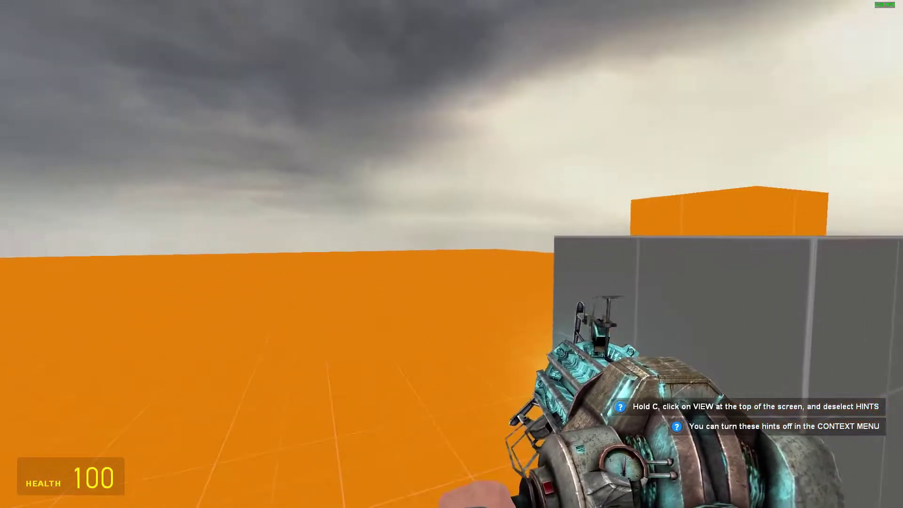
{"action": "left_click", "coordinate": [452, 254]}
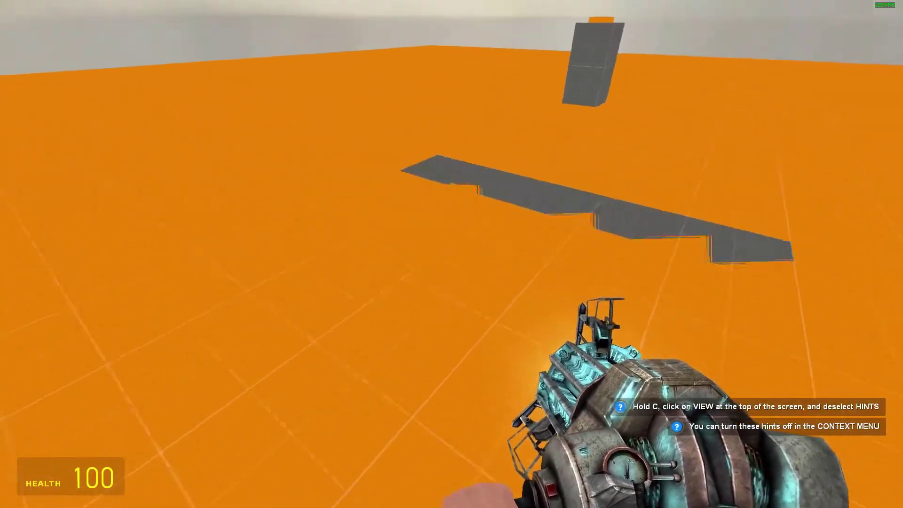
{"action": "key", "text": "Escape"}
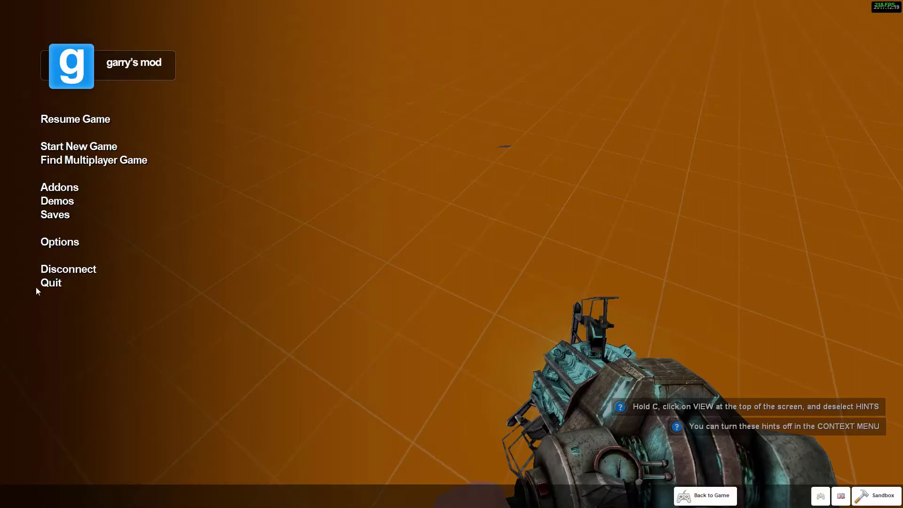
{"action": "key", "text": "Escape"}
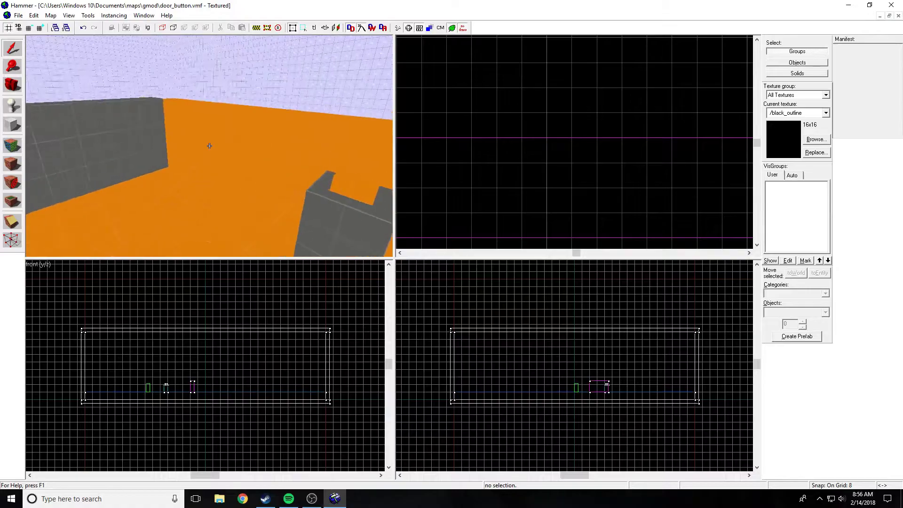
{"action": "left_click", "coordinate": [207, 145]}
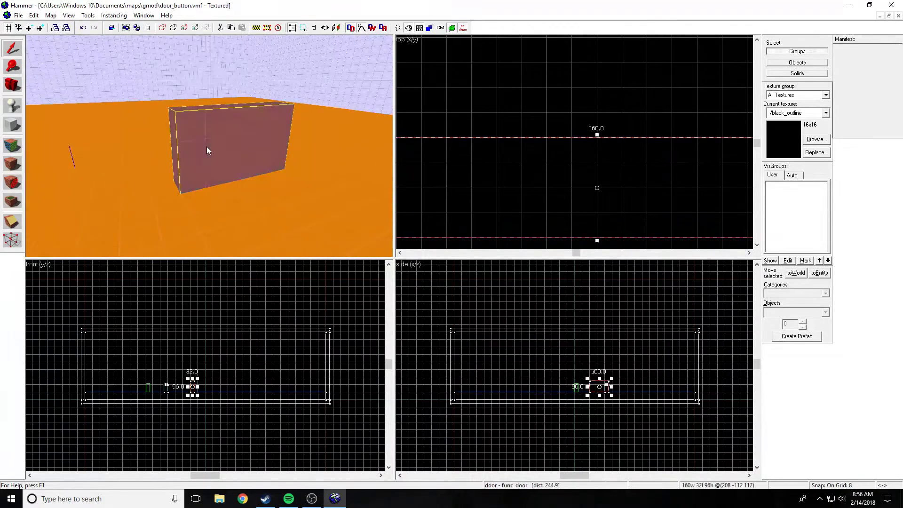
{"action": "key", "text": "alt+Return"}
{"action": "left_click", "coordinate": [239, 186]}
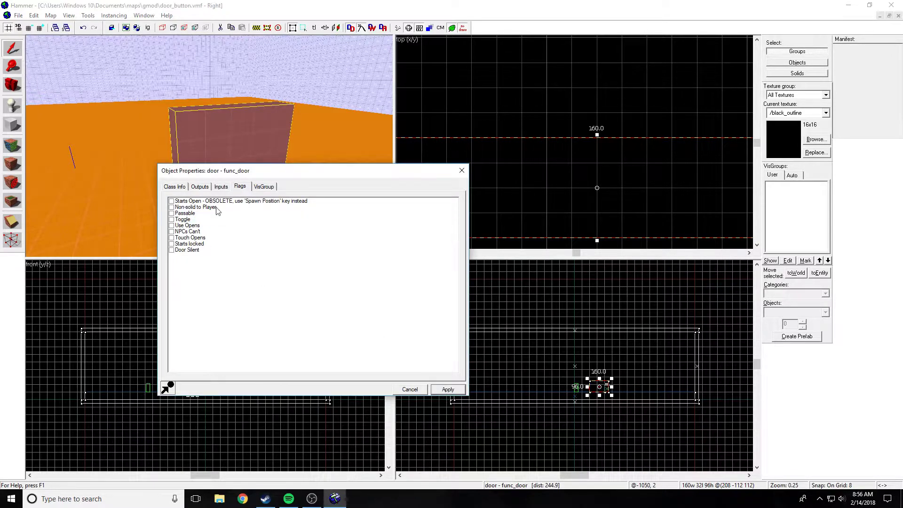
{"action": "left_click", "coordinate": [175, 187]}
{"action": "scroll", "coordinate": [241, 279], "scroll_direction": "down", "scroll_amount": 1}
{"action": "scroll", "coordinate": [255, 312], "scroll_direction": "down", "scroll_amount": 1}
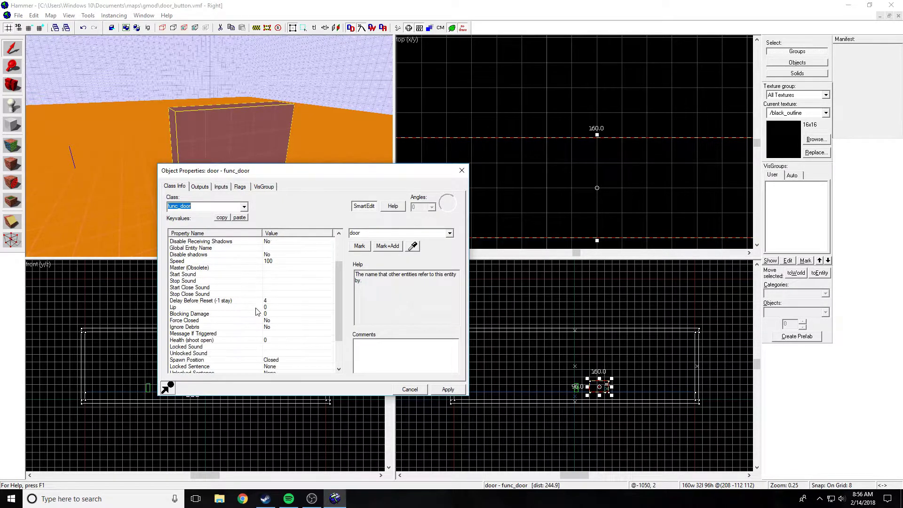
{"action": "scroll", "coordinate": [267, 305], "scroll_direction": "down", "scroll_amount": 1}
{"action": "scroll", "coordinate": [265, 304], "scroll_direction": "down", "scroll_amount": 1}
{"action": "scroll", "coordinate": [253, 334], "scroll_direction": "up", "scroll_amount": 2}
{"action": "scroll", "coordinate": [250, 318], "scroll_direction": "up", "scroll_amount": 2}
{"action": "scroll", "coordinate": [231, 303], "scroll_direction": "down", "scroll_amount": 2}
{"action": "scroll", "coordinate": [222, 321], "scroll_direction": "up", "scroll_amount": 2}
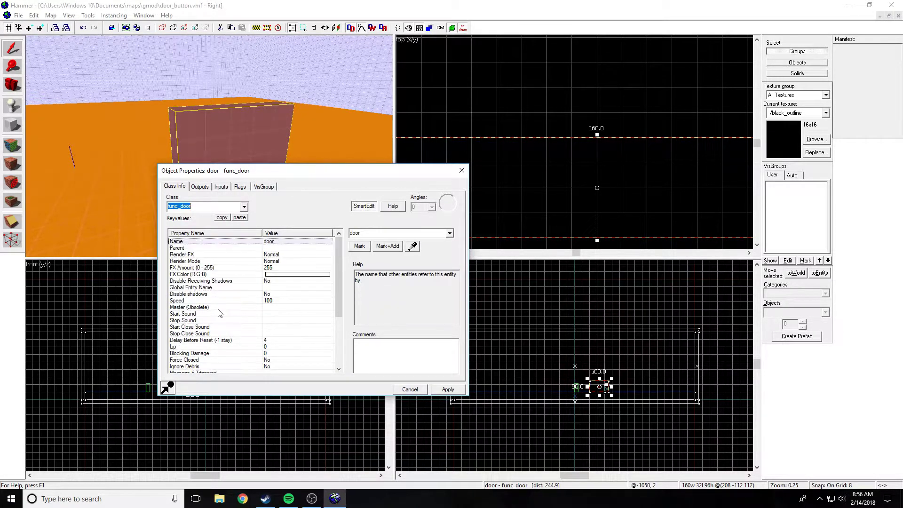
{"action": "left_click", "coordinate": [240, 341]}
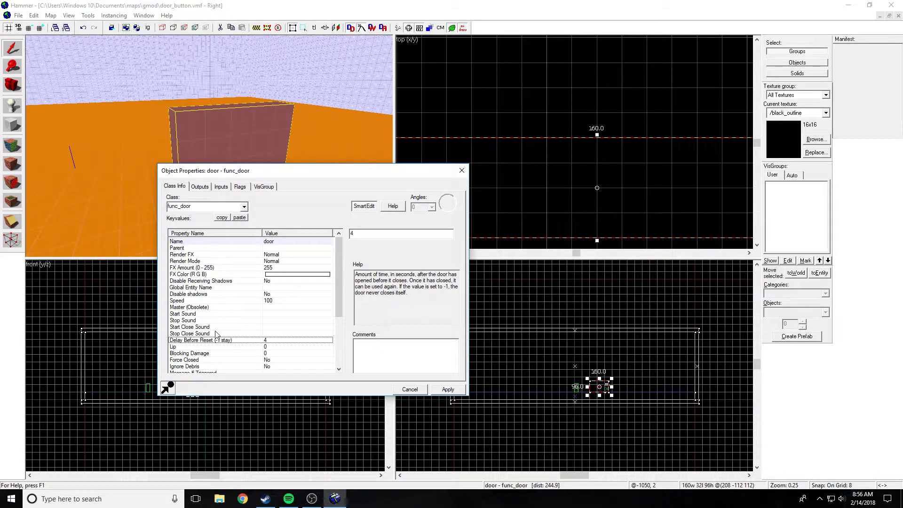
{"action": "mouse_move", "coordinate": [399, 277]}
{"action": "left_mouse_down"}
{"action": "mouse_move", "coordinate": [408, 292]}
{"action": "mouse_move", "coordinate": [459, 281]}
{"action": "left_mouse_up"}
{"action": "left_click", "coordinate": [396, 282]}
{"action": "left_click", "coordinate": [382, 287]}
{"action": "left_click", "coordinate": [462, 171]}
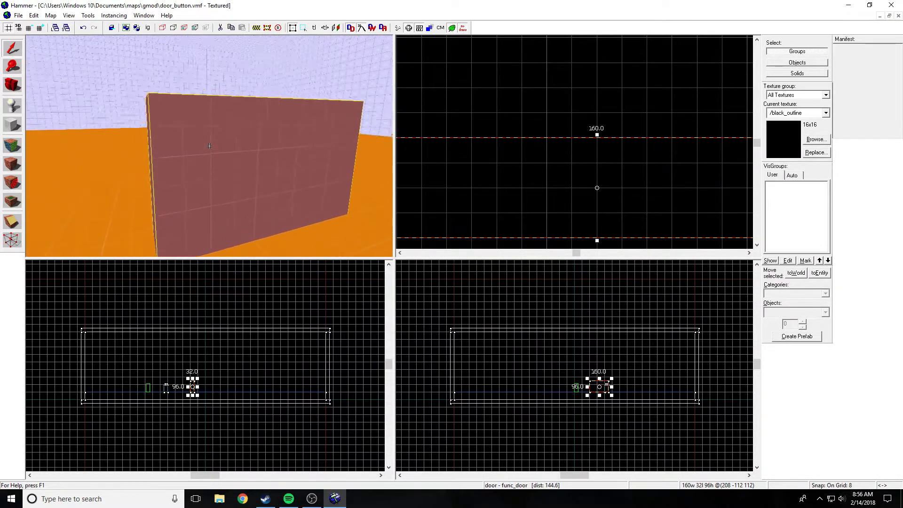
Move the camera to the door wall, lower the func_door one 8-unit grid step, and deselect it
{"action": "key", "text": "w"}
{"action": "key", "text": "z"}
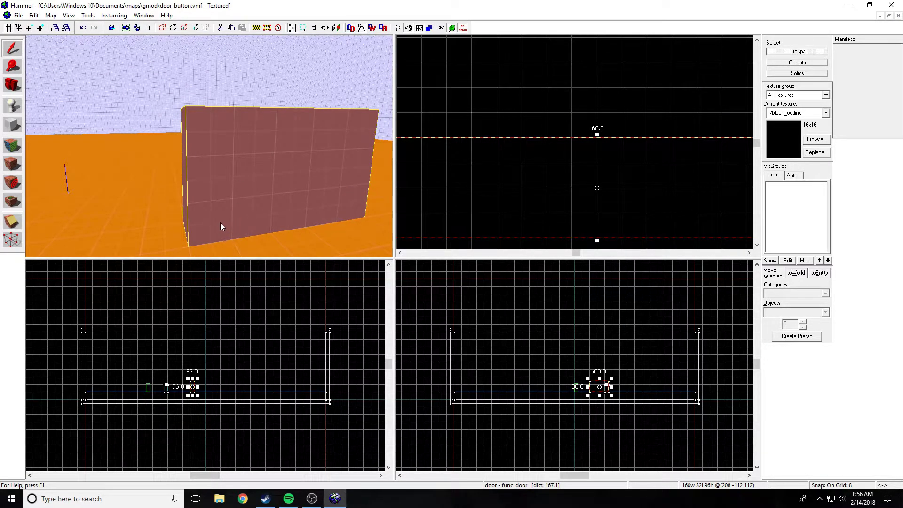
{"action": "key", "text": "w"}
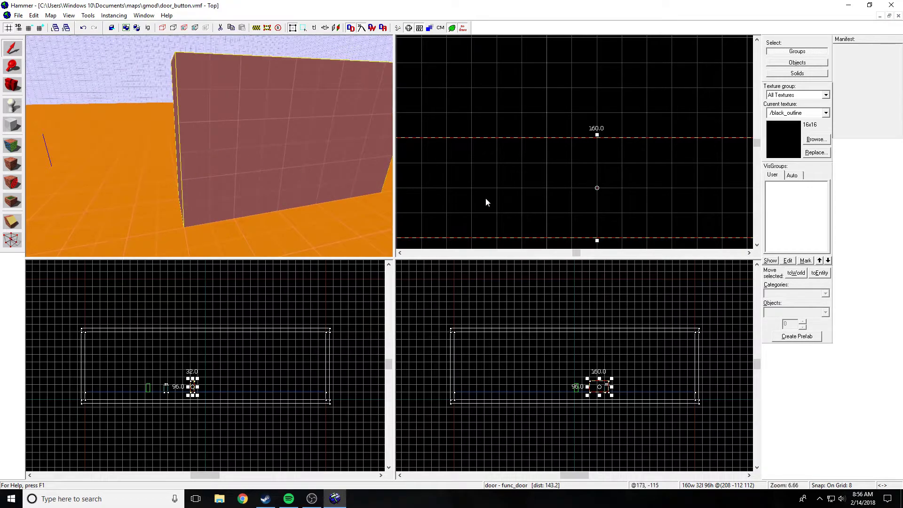
{"action": "scroll", "coordinate": [611, 398], "scroll_direction": "up", "scroll_amount": 5}
{"action": "scroll", "coordinate": [578, 381], "scroll_direction": "up", "scroll_amount": 4}
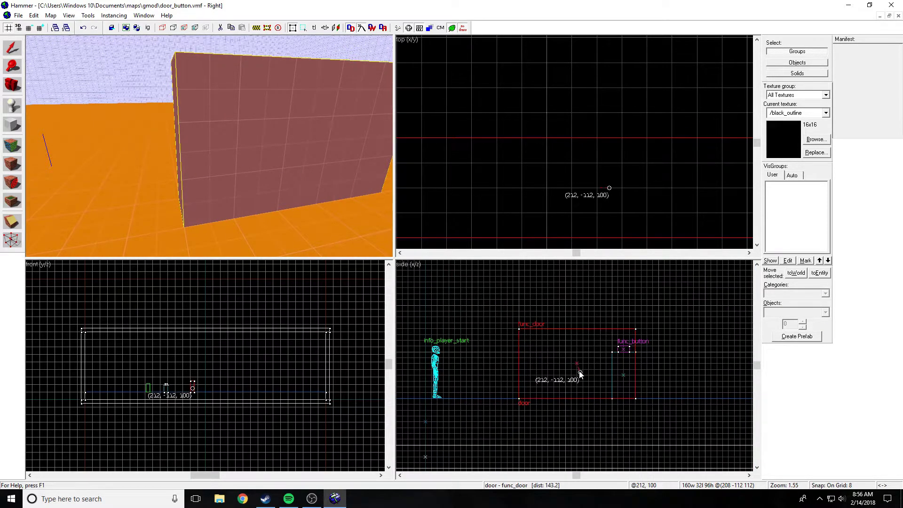
{"action": "key", "text": "shift+x"}
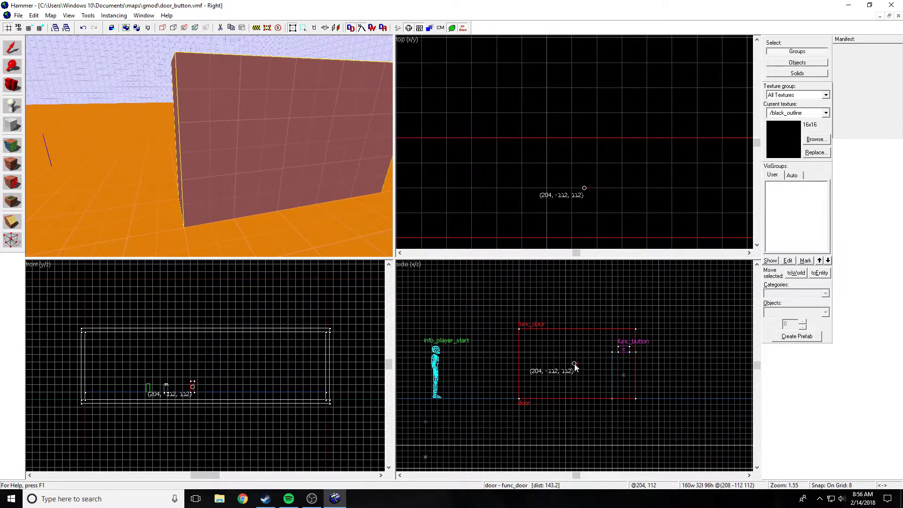
{"action": "key", "text": "shift+s"}
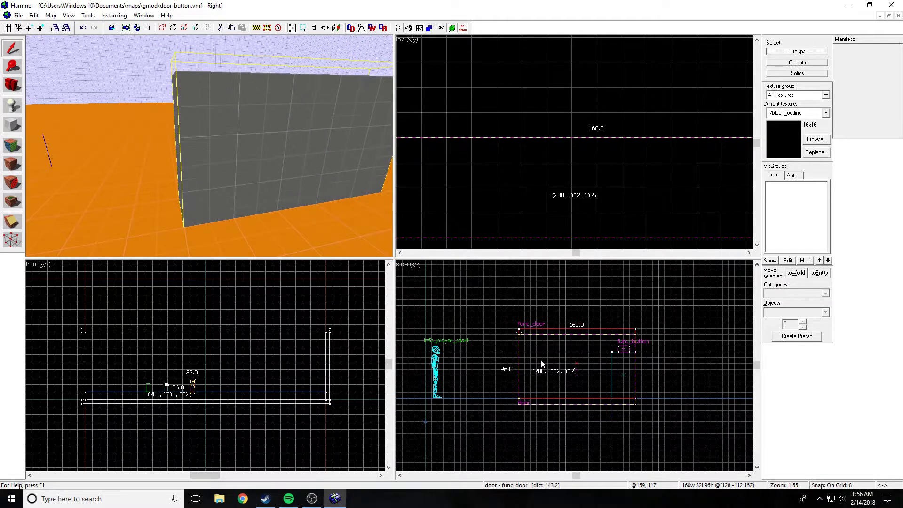
{"action": "left_click_drag", "start_coordinate": [541, 359], "coordinate": [537, 364]}
{"action": "left_click", "coordinate": [439, 310]}
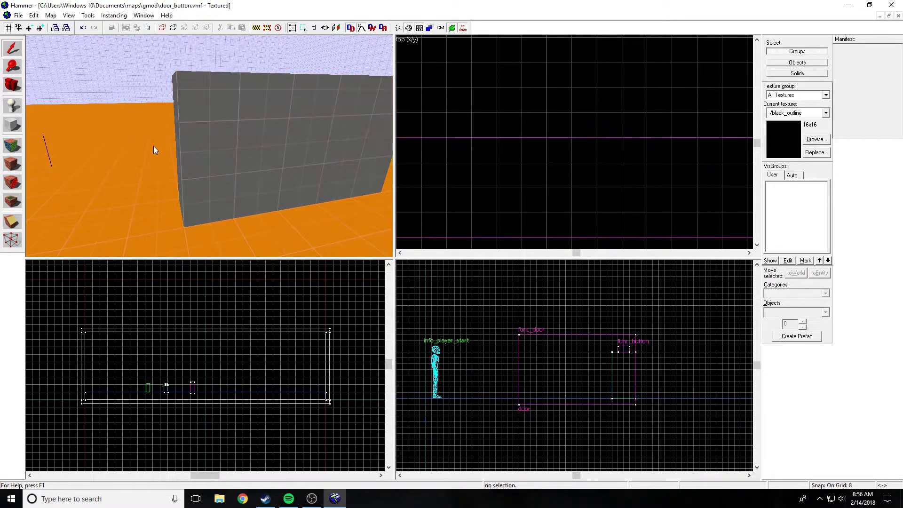
Look freely around the 3D view and back the camera away from the blocks
{"action": "key", "text": "z"}
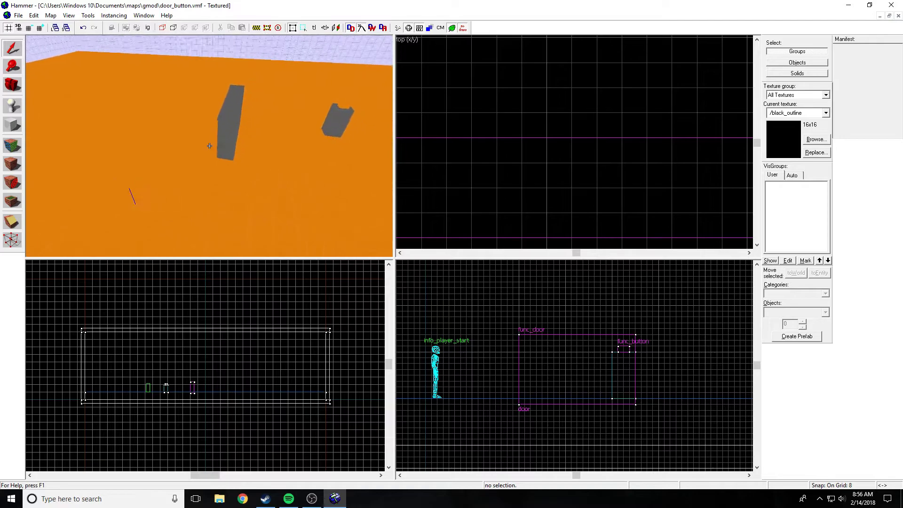
{"action": "key", "text": "z"}
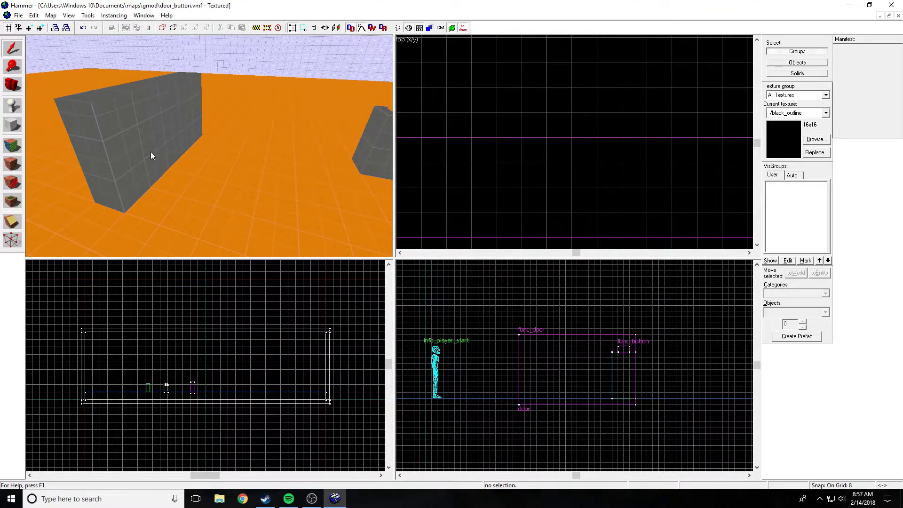
{"action": "key", "text": "z"}
{"action": "key", "text": "s"}
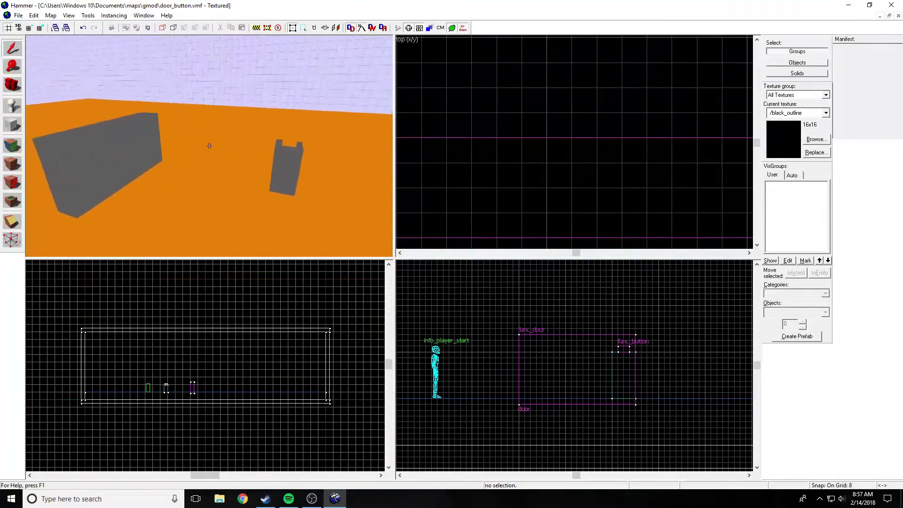
Drag the pillar top down to 48 units and drop the func_button brush onto it
{"action": "key", "text": "z"}
{"action": "left_click", "coordinate": [244, 167]}
{"action": "scroll", "coordinate": [215, 415], "scroll_direction": "up", "scroll_amount": 3}
{"action": "scroll", "coordinate": [283, 381], "scroll_direction": "up", "scroll_amount": 2}
{"action": "scroll", "coordinate": [282, 381], "scroll_direction": "up", "scroll_amount": 1}
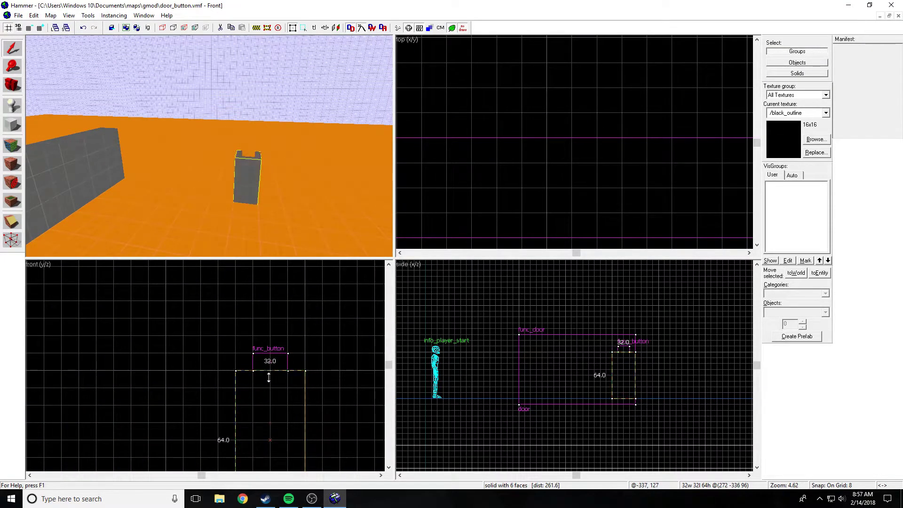
{"action": "left_click_drag", "start_coordinate": [268, 378], "coordinate": [269, 403]}
{"action": "scroll", "coordinate": [208, 145], "scroll_direction": "up", "scroll_amount": 3}
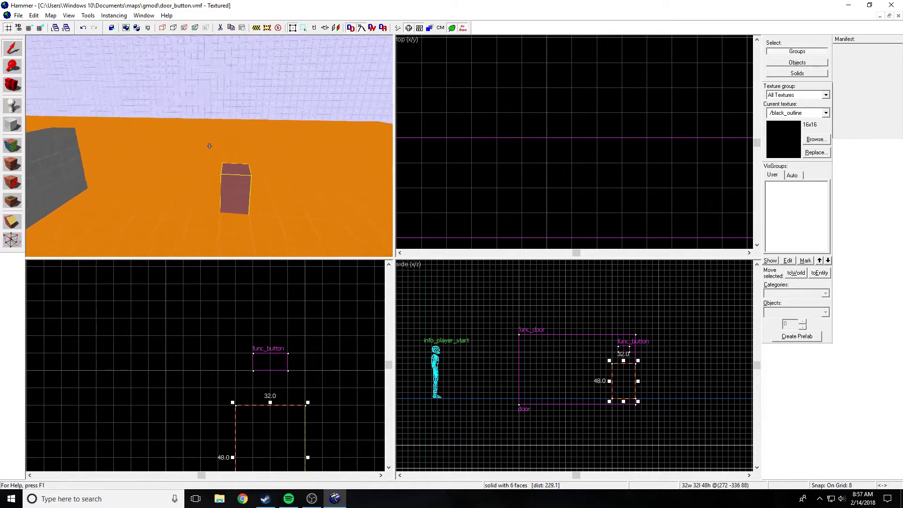
{"action": "scroll", "coordinate": [207, 145], "scroll_direction": "up", "scroll_amount": 2}
{"action": "left_click", "coordinate": [270, 357]}
{"action": "left_click_drag", "start_coordinate": [267, 363], "coordinate": [269, 397]}
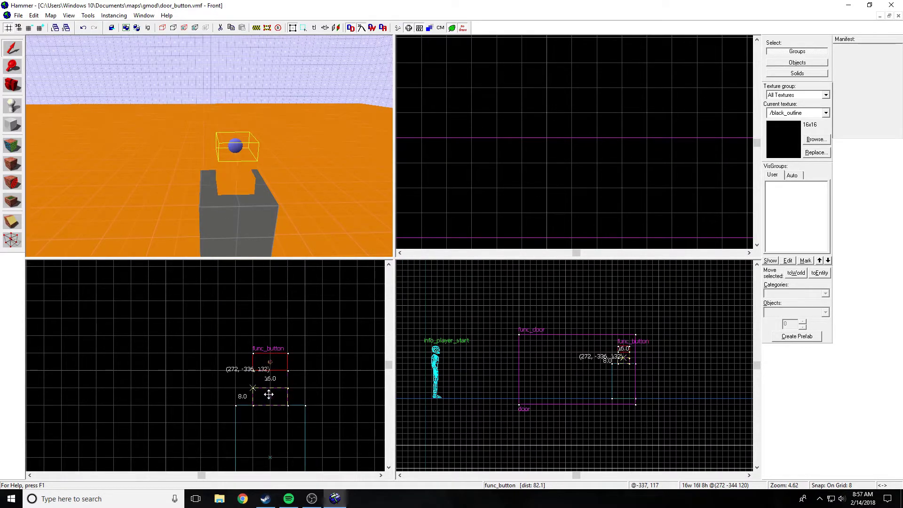
Apply the props/doorbutton002a texture to the selected func_button from the texture browser
{"action": "left_click", "coordinate": [815, 140]}
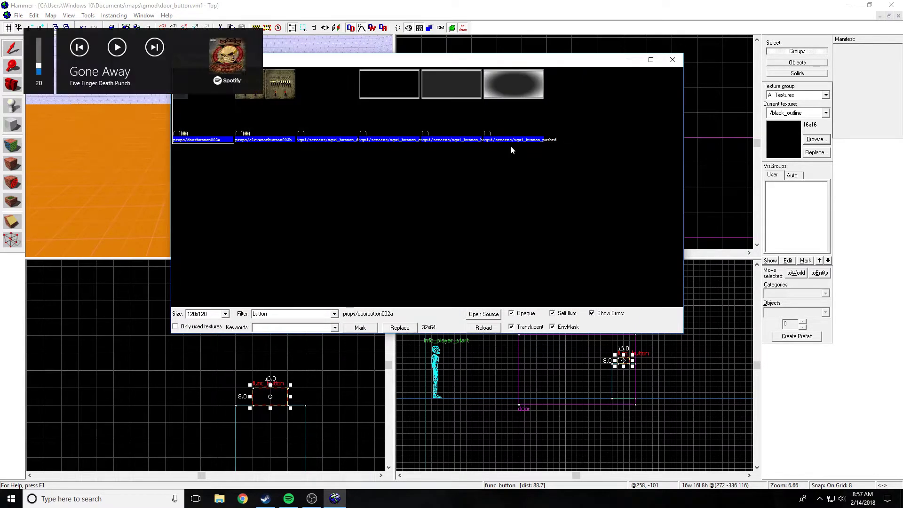
{"action": "double_click", "coordinate": [202, 129]}
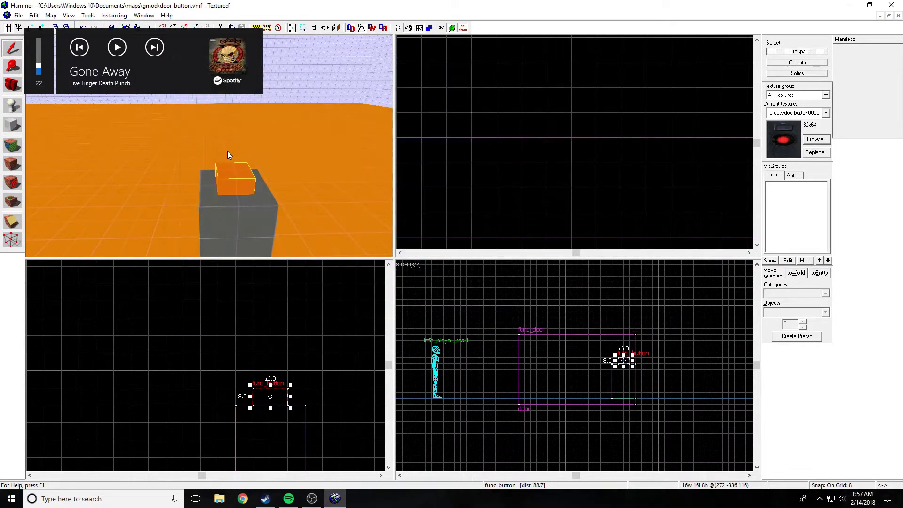
{"action": "left_click", "coordinate": [11, 163]}
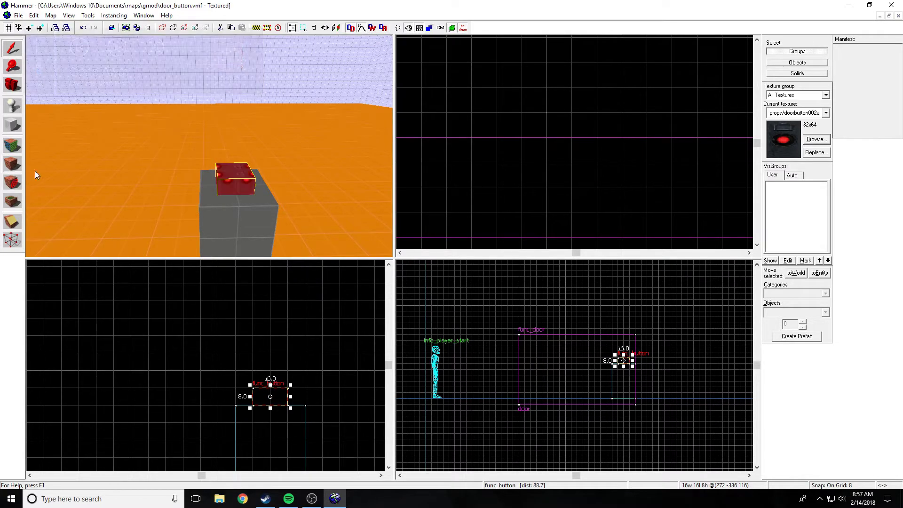
{"action": "key", "text": "z"}
{"action": "key", "text": "w"}
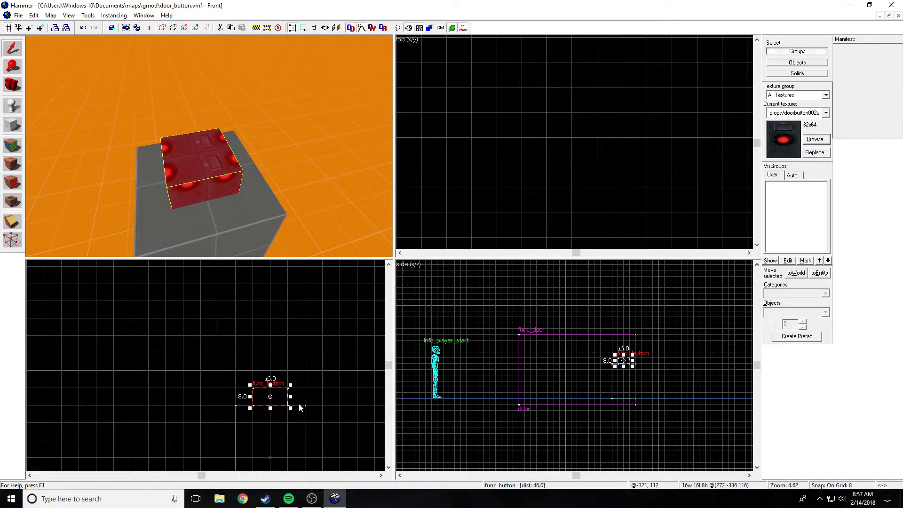
{"action": "scroll", "coordinate": [300, 408], "scroll_direction": "up", "scroll_amount": 4}
{"action": "scroll", "coordinate": [554, 154], "scroll_direction": "down", "scroll_amount": 3}
{"action": "scroll", "coordinate": [564, 184], "scroll_direction": "up", "scroll_amount": 2}
{"action": "scroll", "coordinate": [588, 175], "scroll_direction": "up", "scroll_amount": 2}
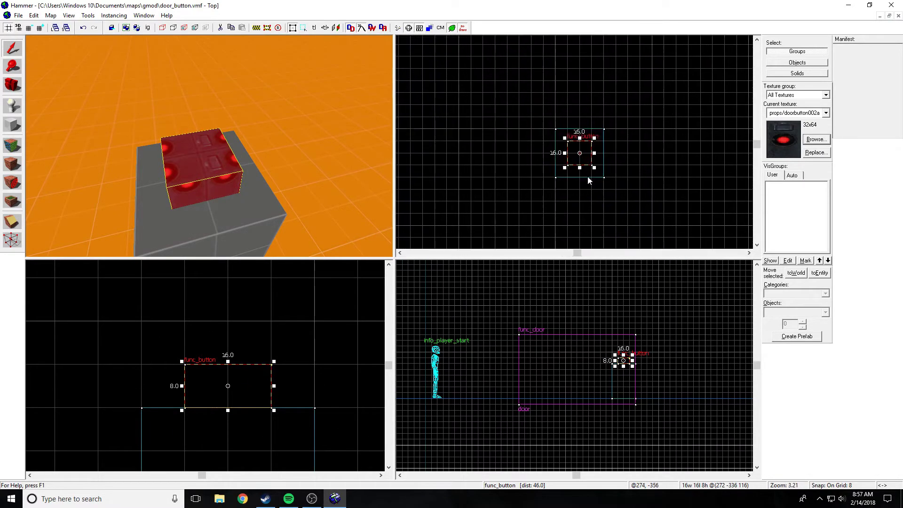
{"action": "scroll", "coordinate": [588, 176], "scroll_direction": "up", "scroll_amount": 4}
Resize the button to 8 by 16 units, then to 2 units tall on a finer grid
{"action": "left_click_drag", "start_coordinate": [600, 121], "coordinate": [556, 119]}
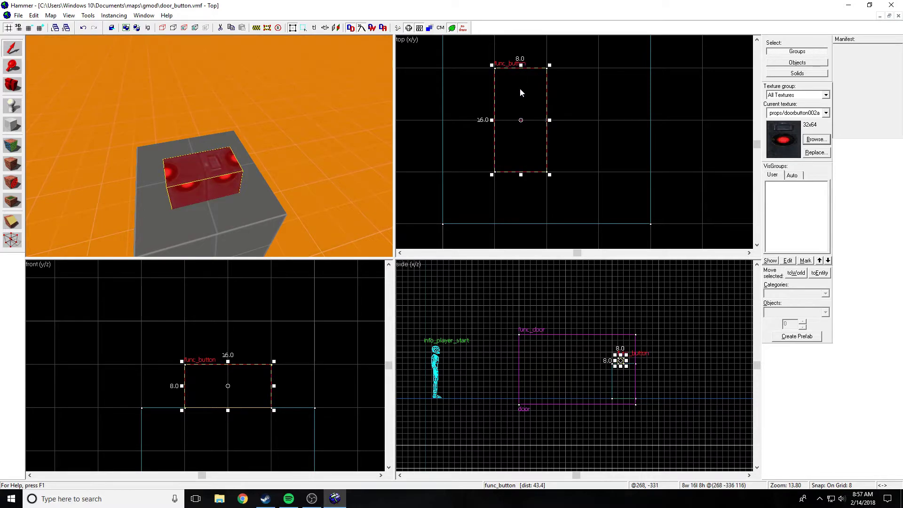
{"action": "left_click_drag", "start_coordinate": [521, 68], "coordinate": [519, 120]}
{"action": "mouse_move", "coordinate": [518, 176]}
{"action": "left_mouse_down"}
{"action": "mouse_move", "coordinate": [517, 211]}
{"action": "mouse_move", "coordinate": [567, 130]}
{"action": "left_mouse_up"}
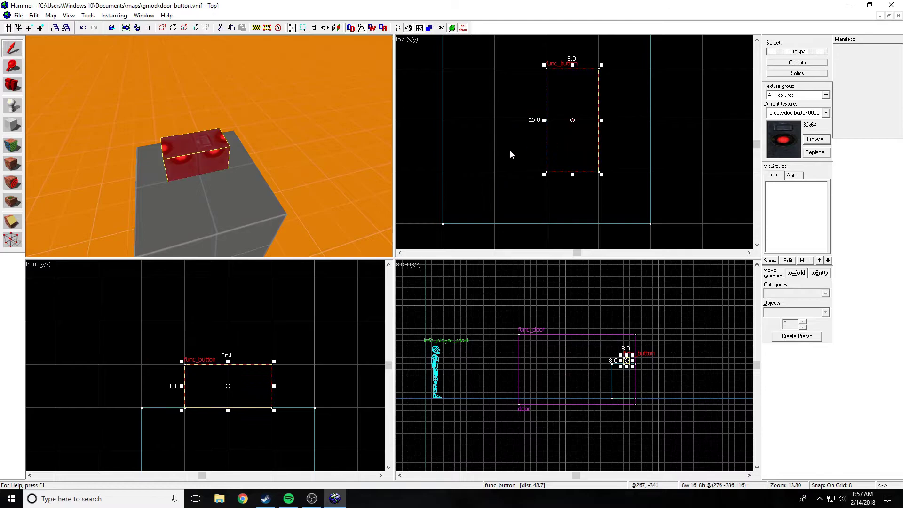
{"action": "key", "text": "bracketleft"}
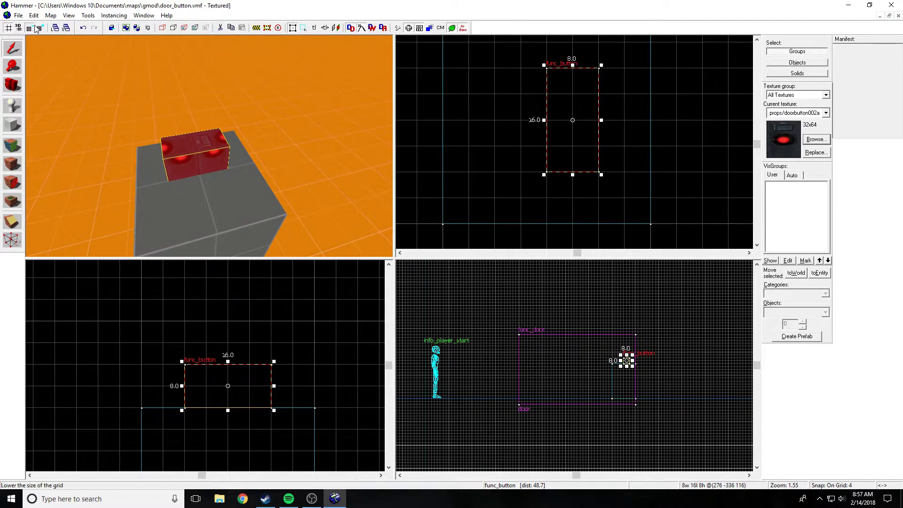
{"action": "left_click", "coordinate": [35, 27]}
{"action": "left_click_drag", "start_coordinate": [627, 355], "coordinate": [626, 366]}
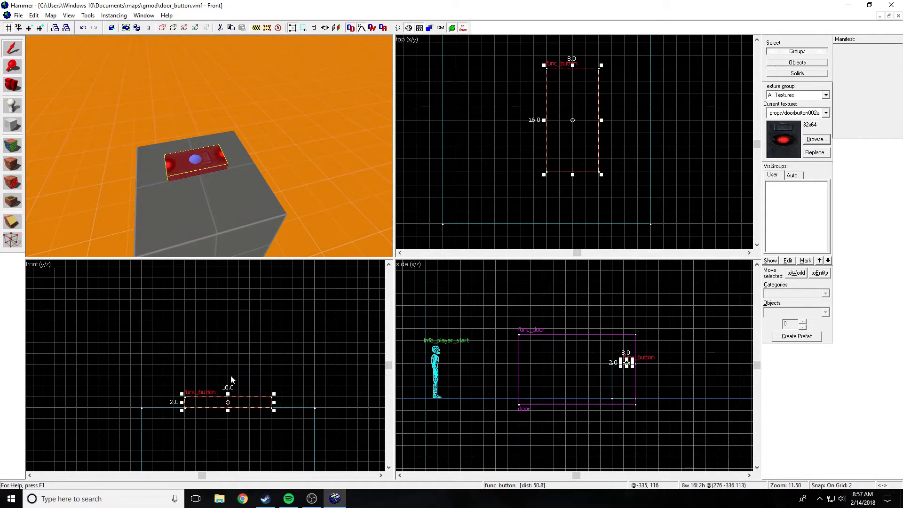
{"action": "scroll", "coordinate": [205, 143], "scroll_direction": "up", "scroll_amount": 3}
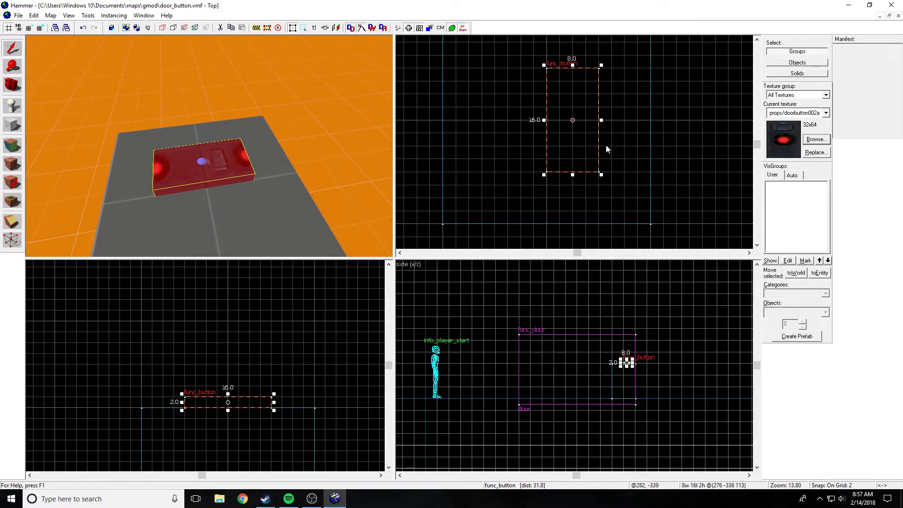
{"action": "scroll", "coordinate": [606, 149], "scroll_direction": "down", "scroll_amount": 1}
Reposition the button on top of the pillar and shift the pillar underneath it
{"action": "left_click_drag", "start_coordinate": [577, 128], "coordinate": [566, 152]}
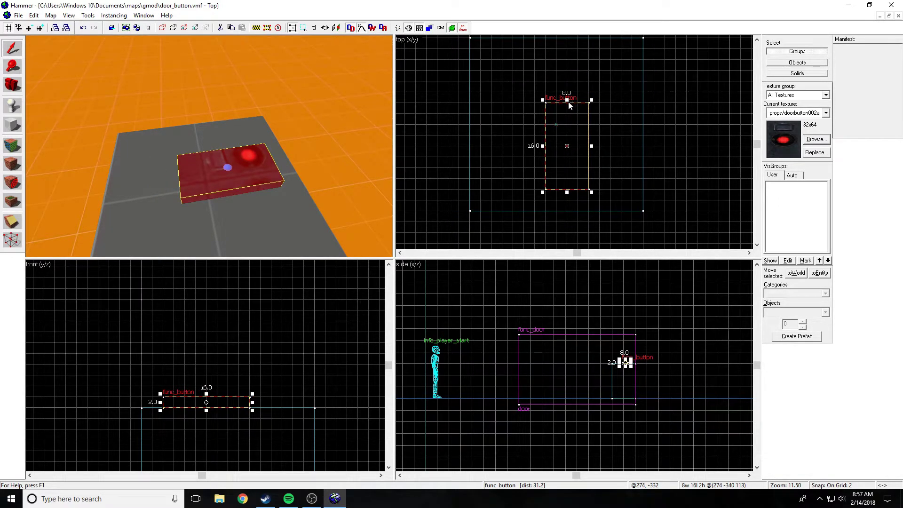
{"action": "mouse_move", "coordinate": [569, 105]}
{"action": "left_mouse_down"}
{"action": "mouse_move", "coordinate": [552, 128]}
{"action": "mouse_move", "coordinate": [585, 164]}
{"action": "mouse_move", "coordinate": [583, 185]}
{"action": "mouse_move", "coordinate": [600, 174]}
{"action": "mouse_move", "coordinate": [572, 176]}
{"action": "mouse_move", "coordinate": [614, 205]}
{"action": "left_mouse_up"}
{"action": "left_click", "coordinate": [578, 208]}
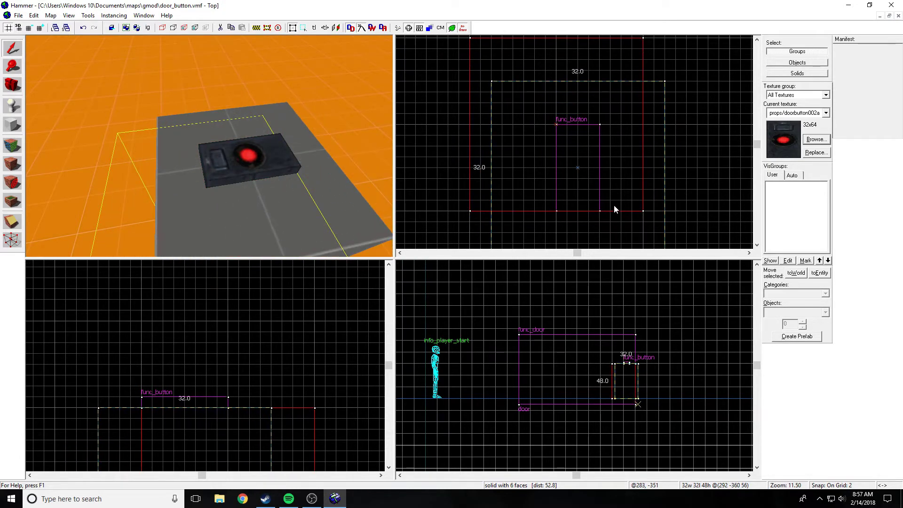
{"action": "left_click", "coordinate": [692, 174]}
{"action": "left_click_drag", "start_coordinate": [209, 146], "coordinate": [209, 147]}
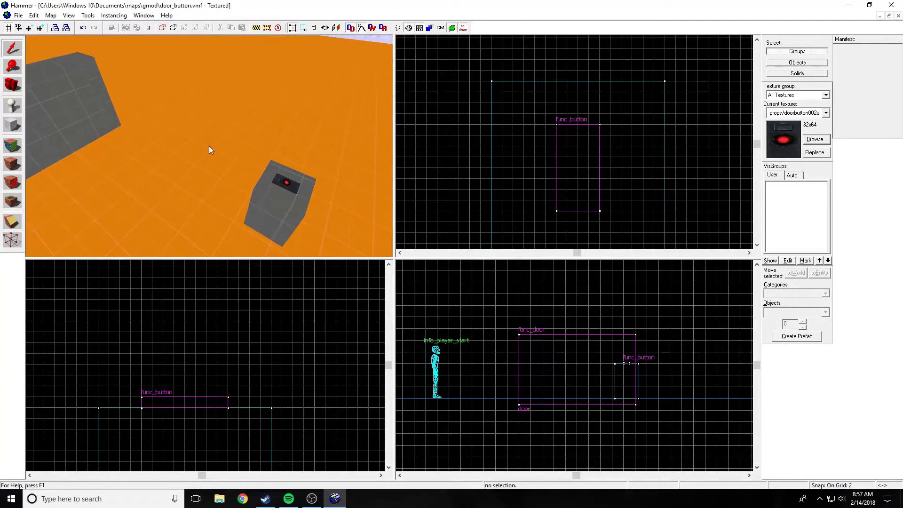
Compile and run the map with F9, then walk over and jump onto the pillar
{"action": "key", "text": "F9"}
{"action": "key", "text": "Return"}
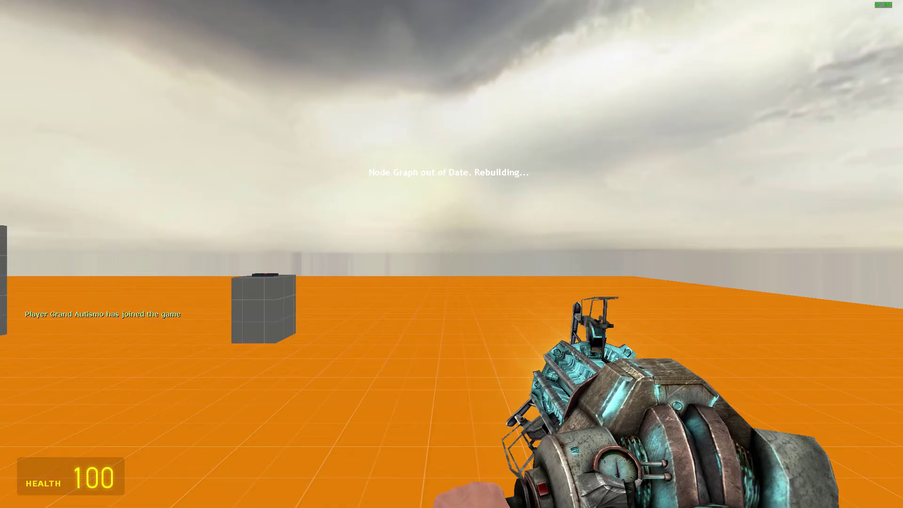
{"action": "key", "text": "w"}
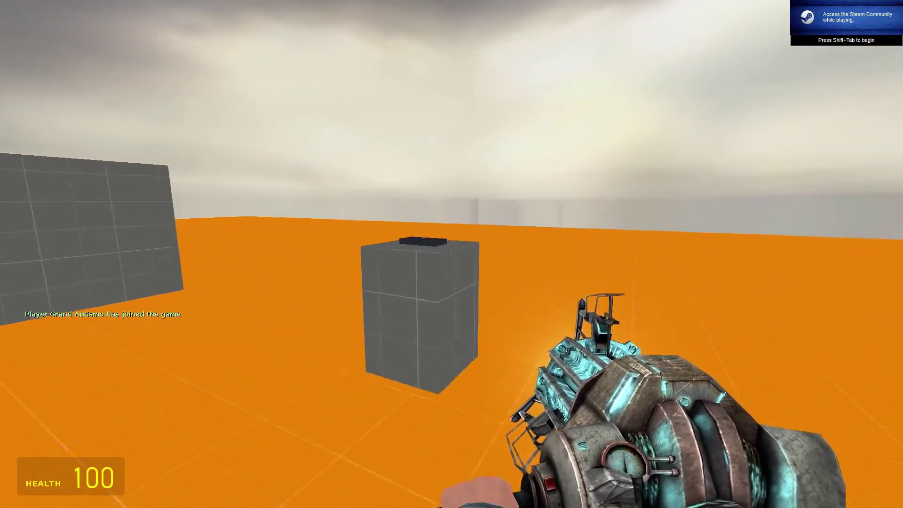
{"action": "key", "text": "space"}
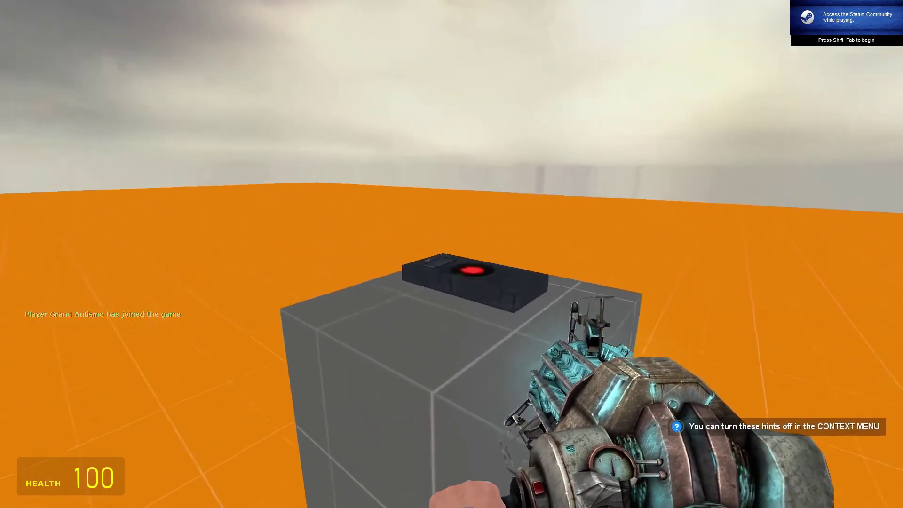
{"action": "key", "text": "w"}
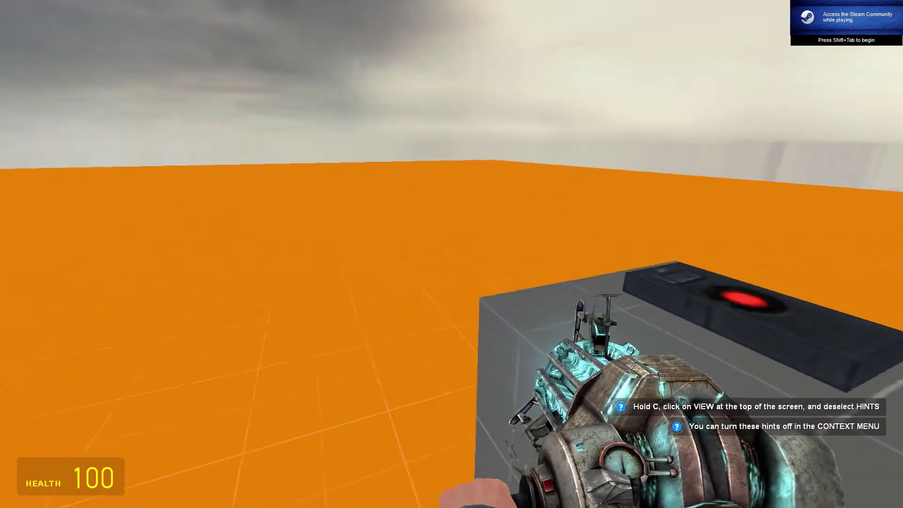
{"action": "key", "text": "s"}
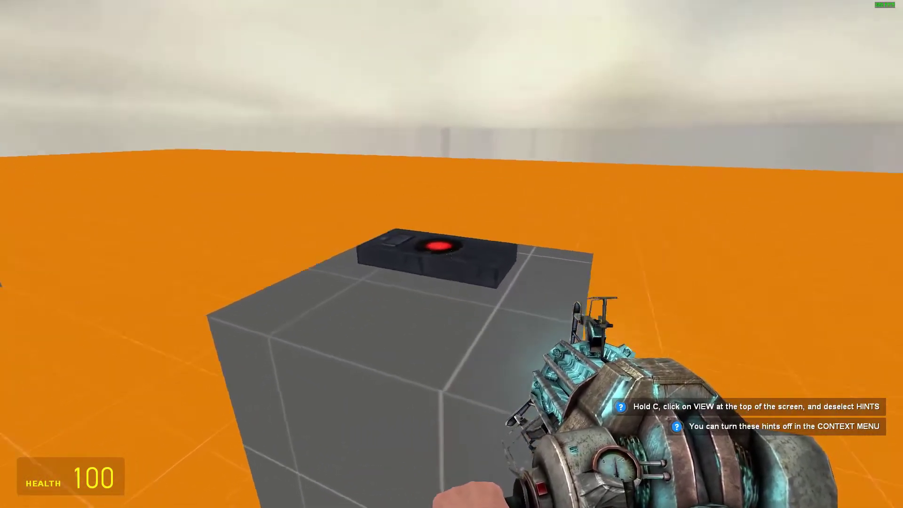
Walk between the grey door wall and the pillar, then open the pause menu
{"action": "key", "text": "s"}
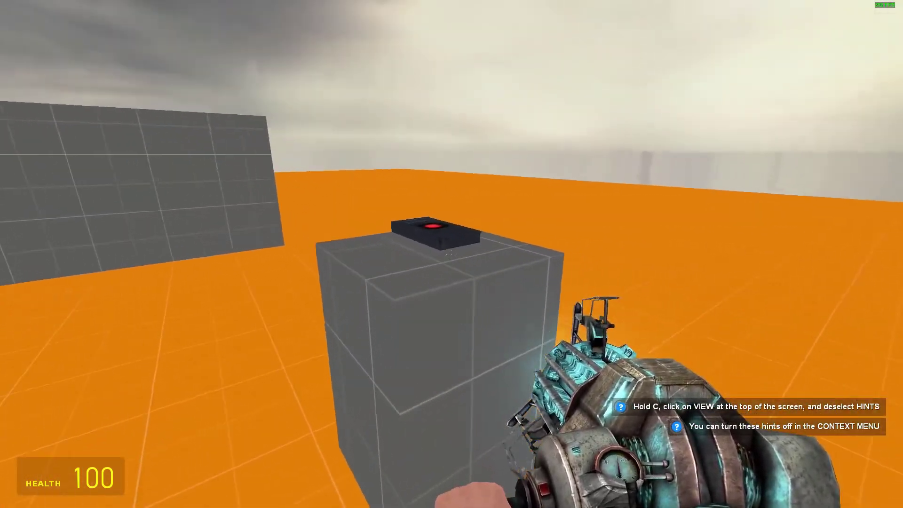
{"action": "key", "text": "w"}
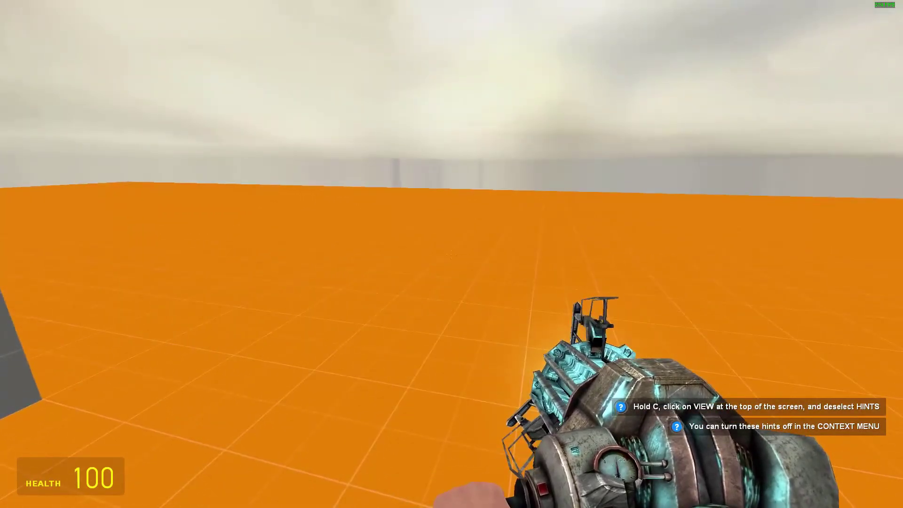
{"action": "key", "text": "w"}
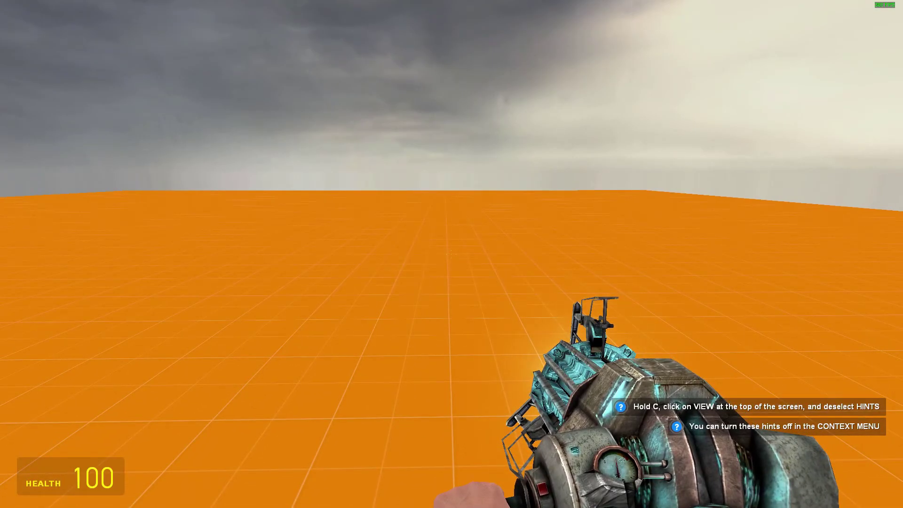
{"action": "key", "text": "w"}
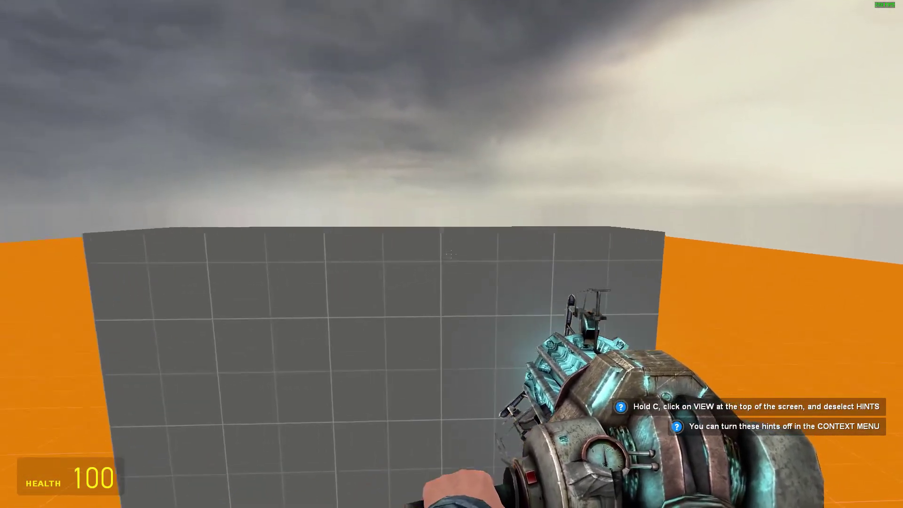
{"action": "key", "text": "s"}
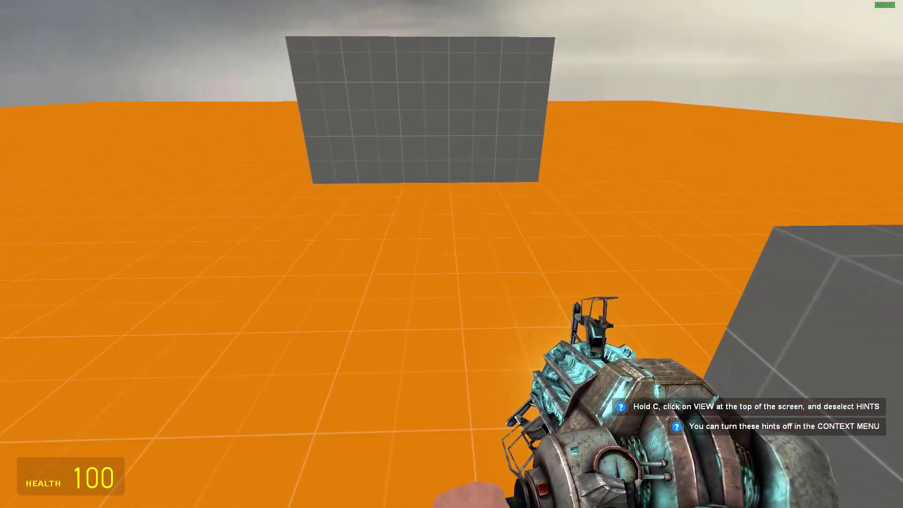
{"action": "key", "text": "Escape"}
{"action": "key", "text": "Escape"}
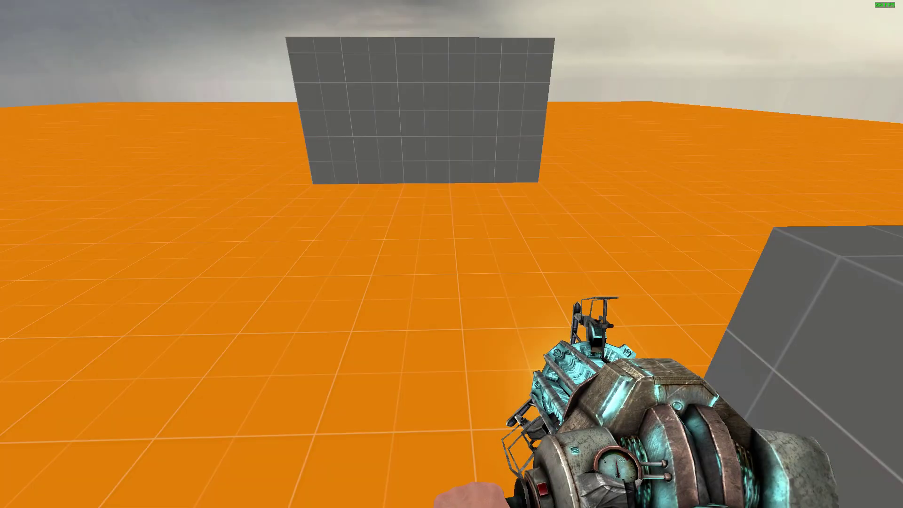